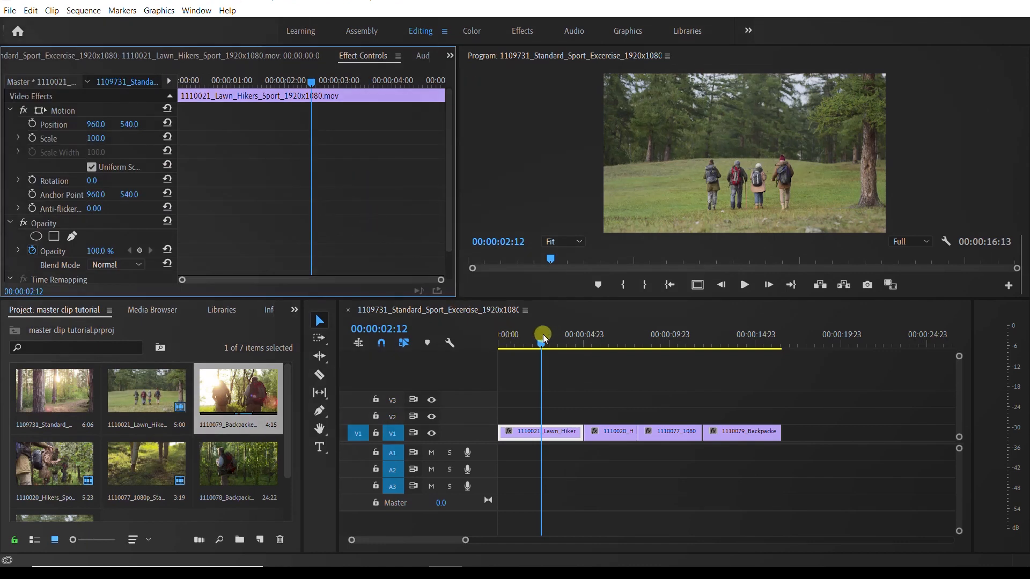
# Scale the first clip, 1110021_Lawn_Hikers, to 121.0 in its Motion properties
pyautogui.moveTo(536, 342); pyautogui.dragTo(525, 342)
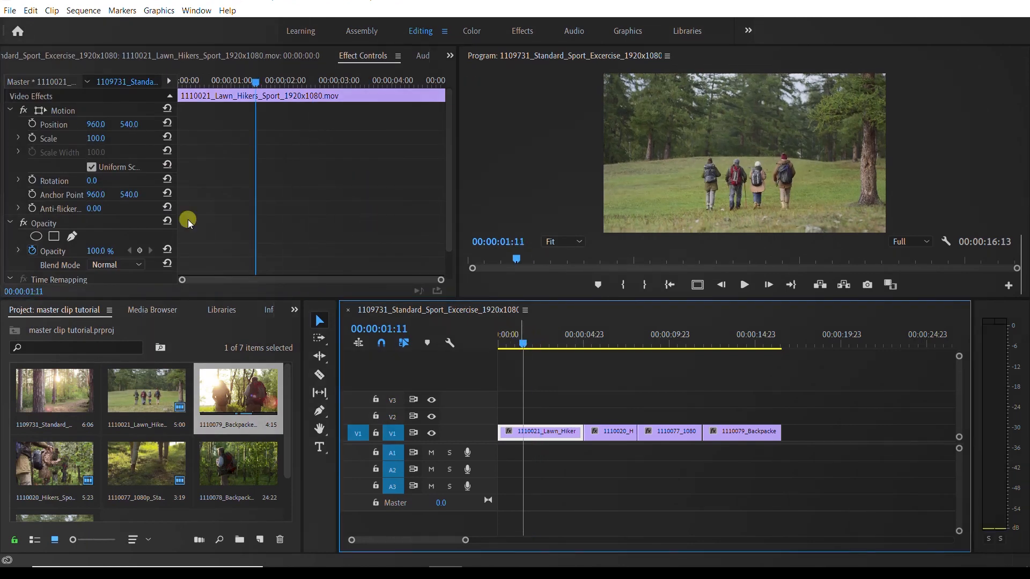
pyautogui.moveTo(449, 146); pyautogui.dragTo(249, 127)
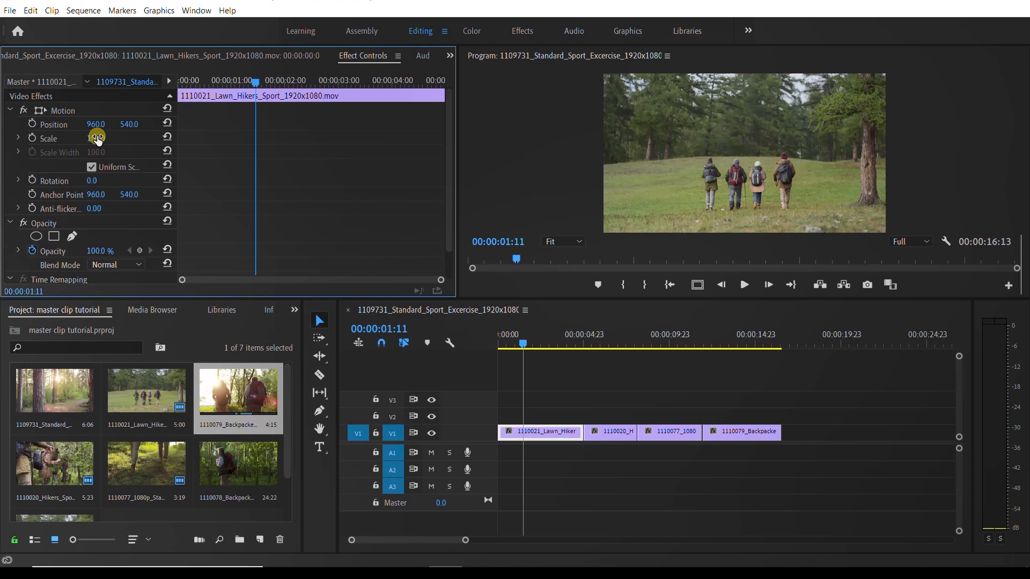
pyautogui.moveTo(97, 138)
pyautogui.mouseDown()
pyautogui.moveTo(97, 101)
pyautogui.moveTo(94, 136)
pyautogui.mouseUp()
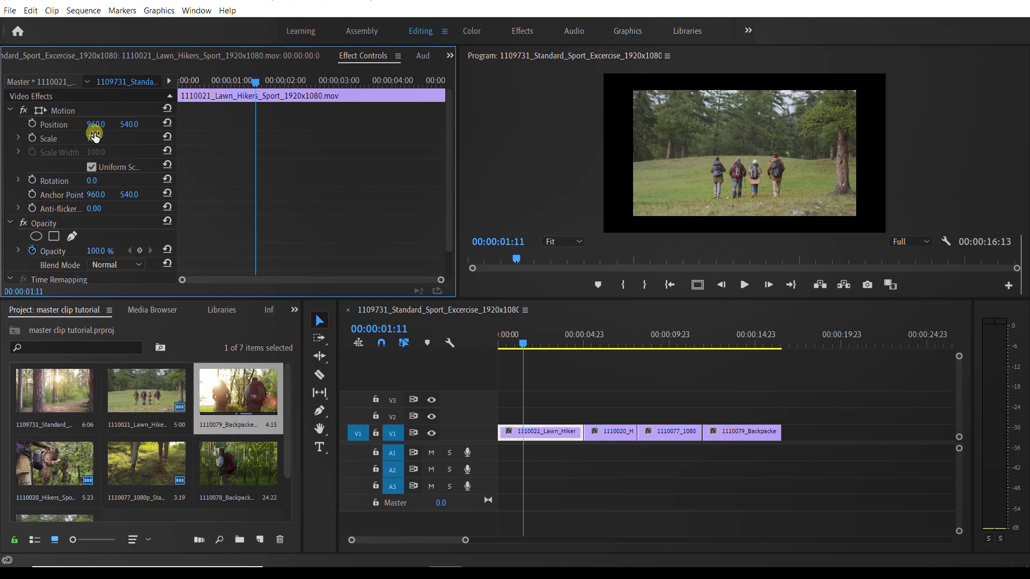
pyautogui.moveTo(95, 136); pyautogui.dragTo(95, 110)
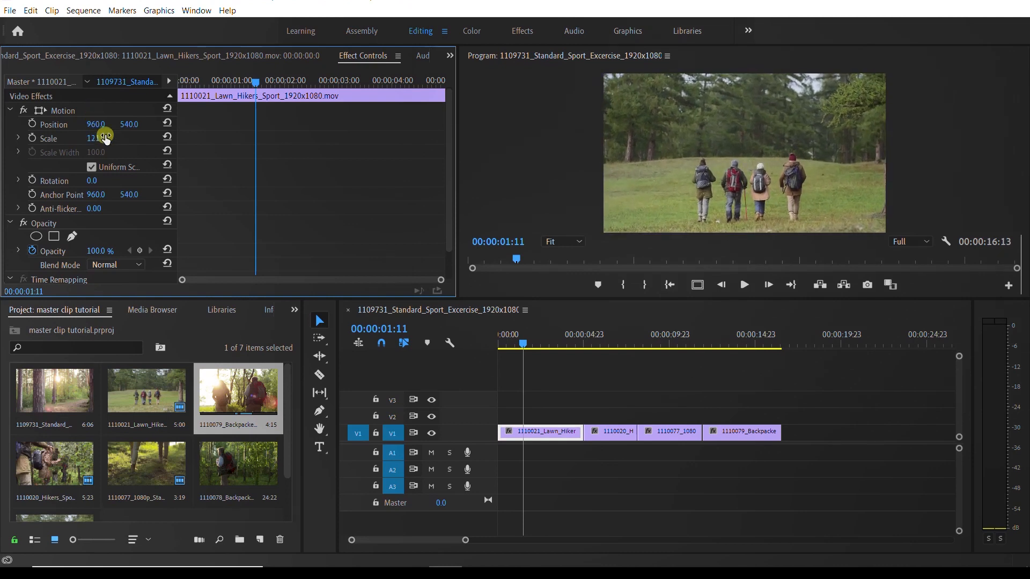
# Set the Lawn_Hikers clip's position to 1004.0, 512.0 from the start of the sequence and scrub through to check the framing
pyautogui.moveTo(256, 82); pyautogui.dragTo(156, 100)
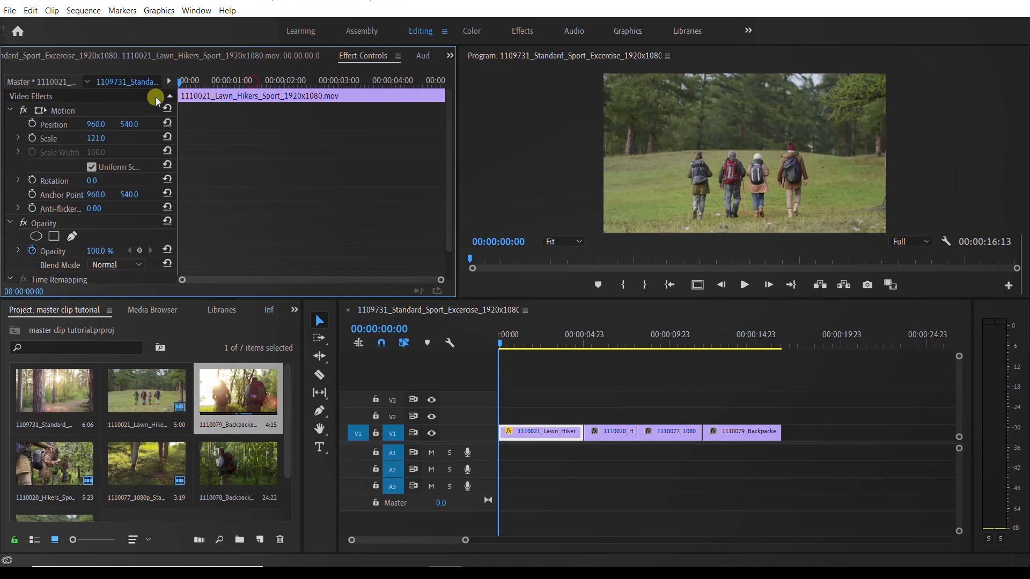
pyautogui.moveTo(99, 126); pyautogui.dragTo(131, 143)
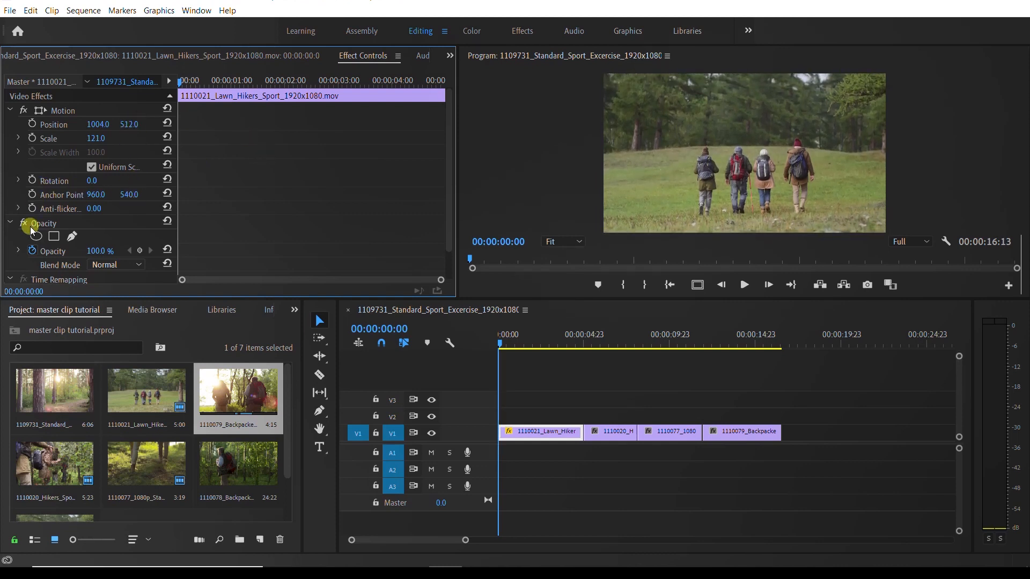
pyautogui.moveTo(503, 344); pyautogui.dragTo(525, 343)
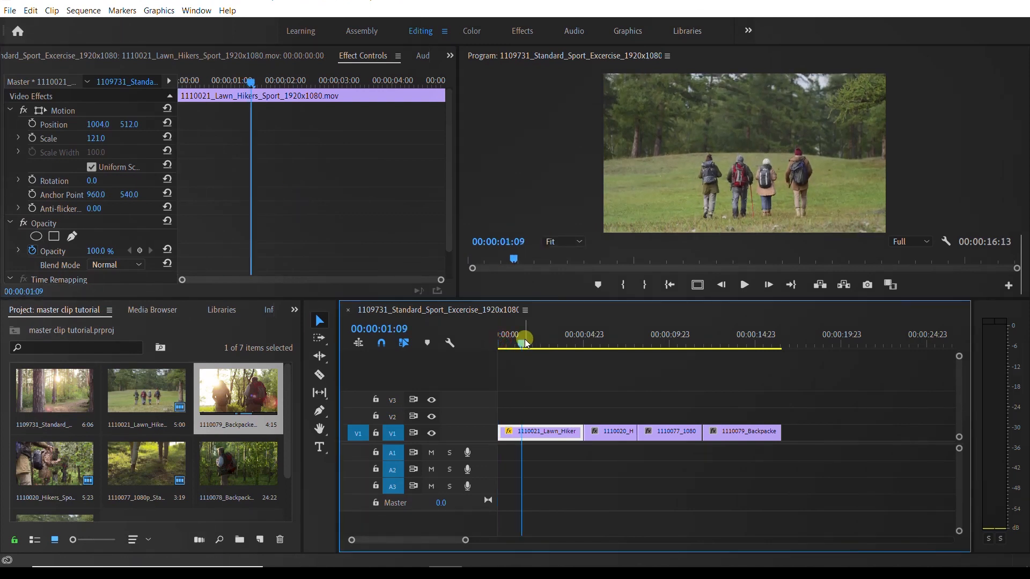
# Open the effects library, look through its video effects and video transitions, and show the Dissolve transitions
pyautogui.click(296, 311)
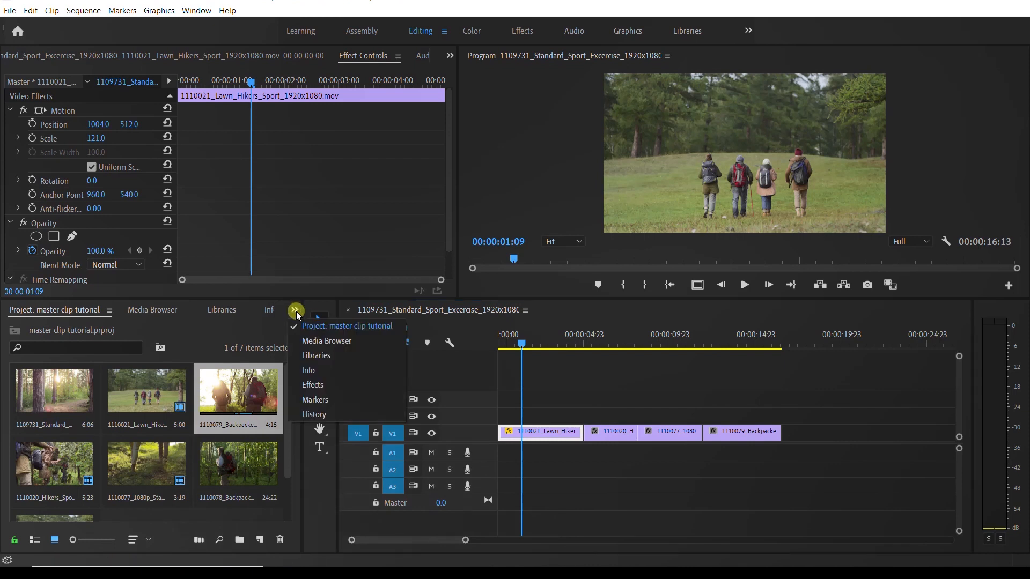
pyautogui.click(313, 386)
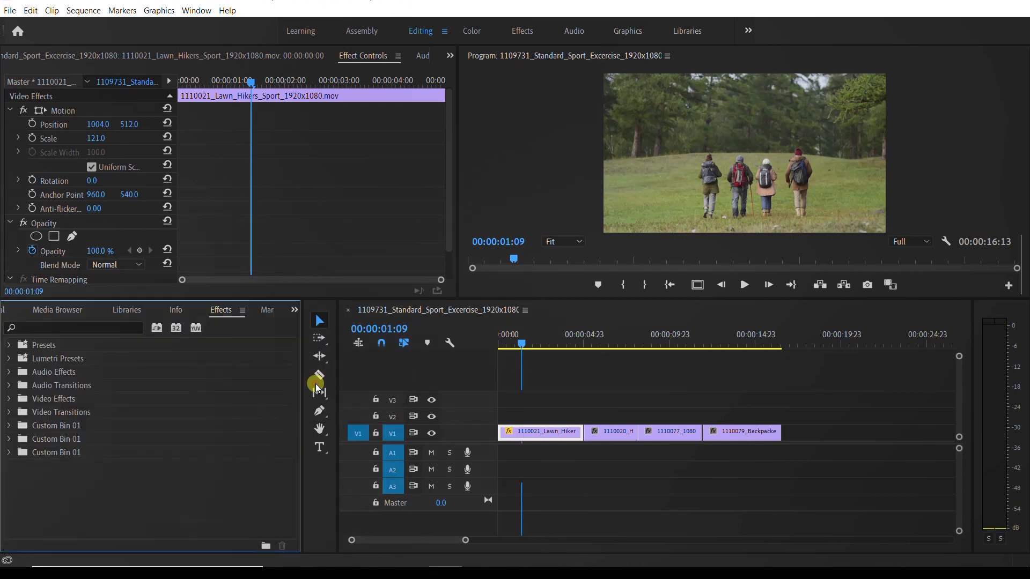
pyautogui.click(9, 399)
pyautogui.click(10, 400)
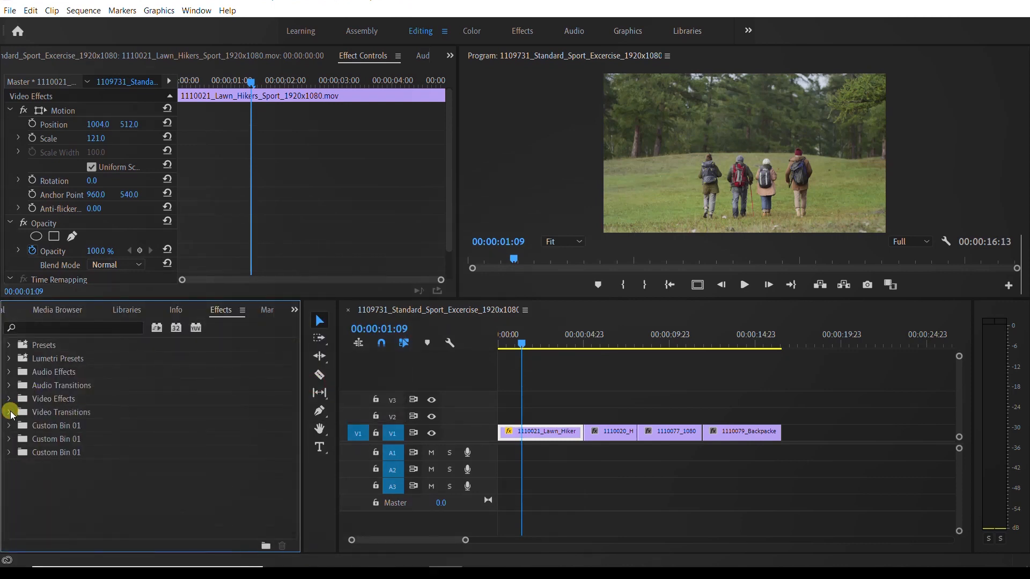
pyautogui.click(9, 412)
pyautogui.click(8, 399)
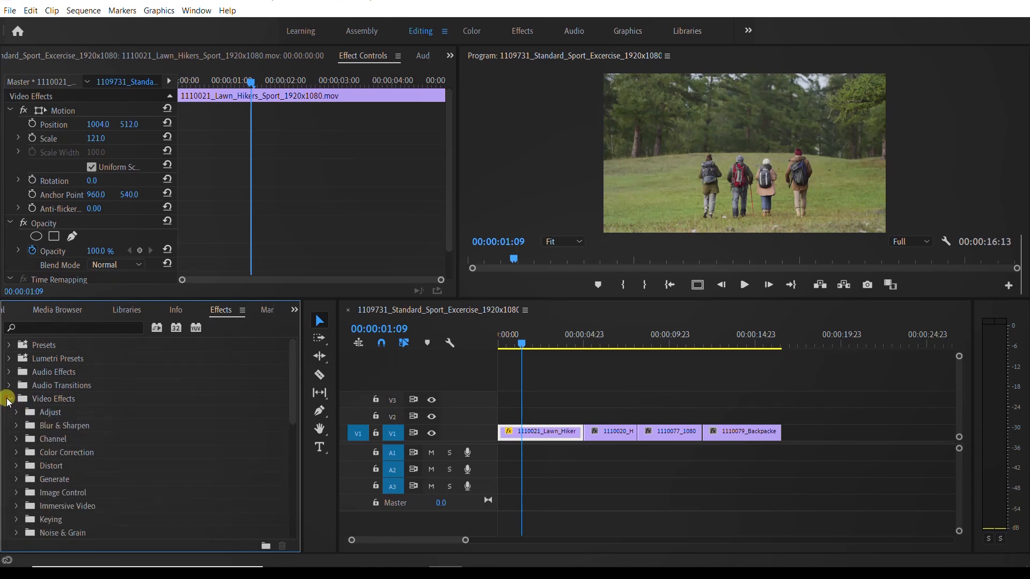
pyautogui.click(8, 400)
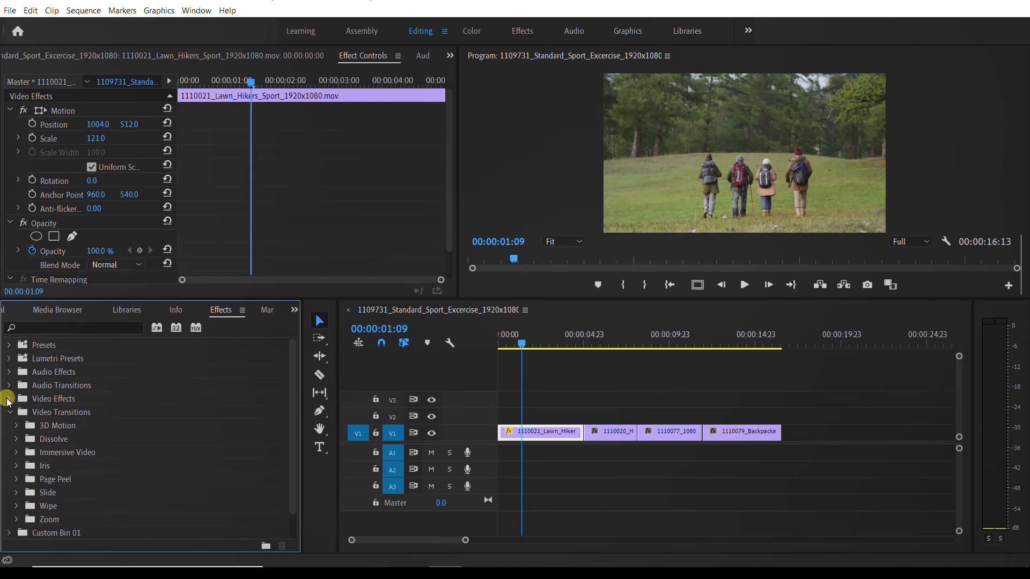
pyautogui.click(9, 412)
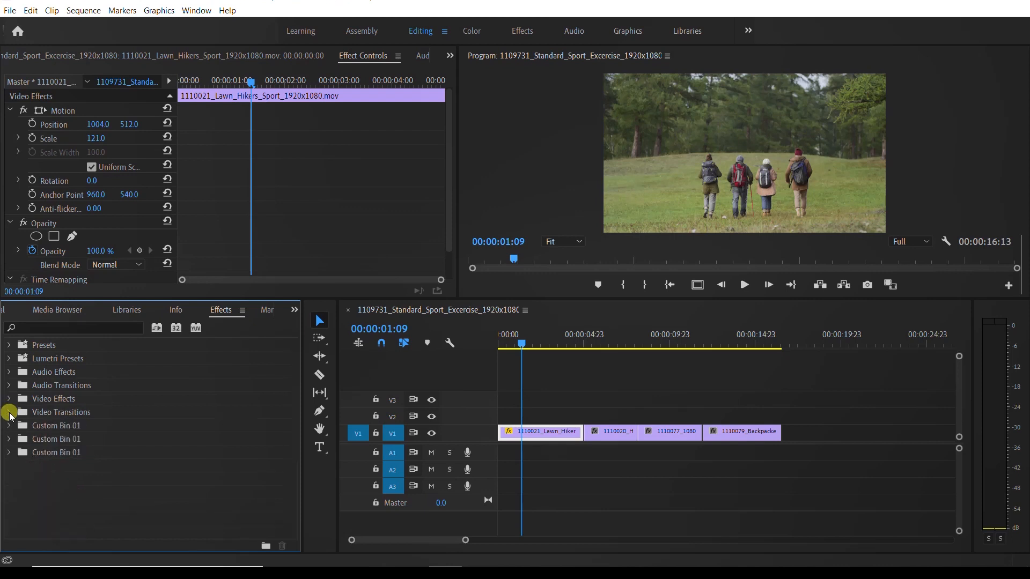
pyautogui.click(9, 412)
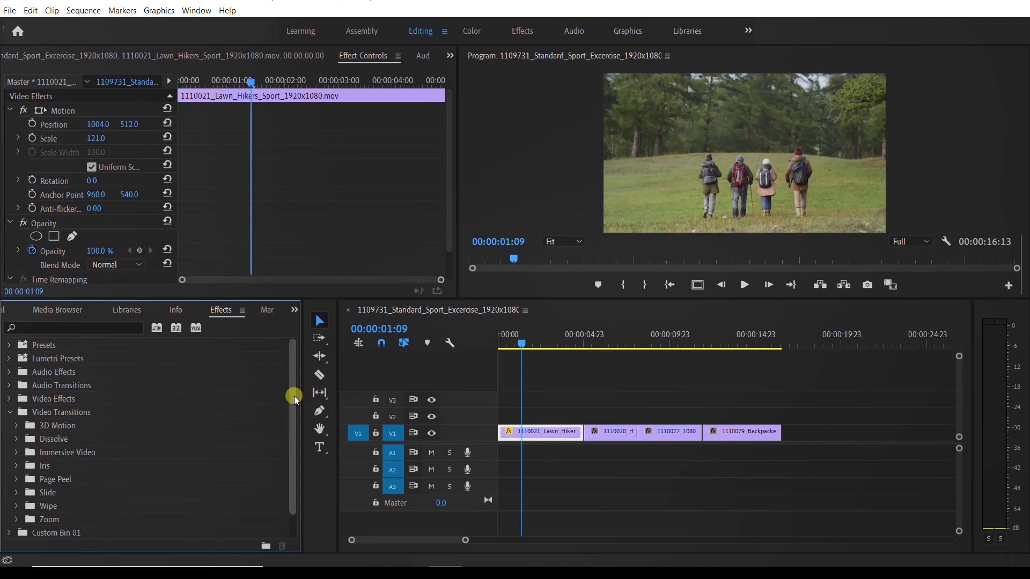
pyautogui.moveTo(294, 402); pyautogui.dragTo(294, 426)
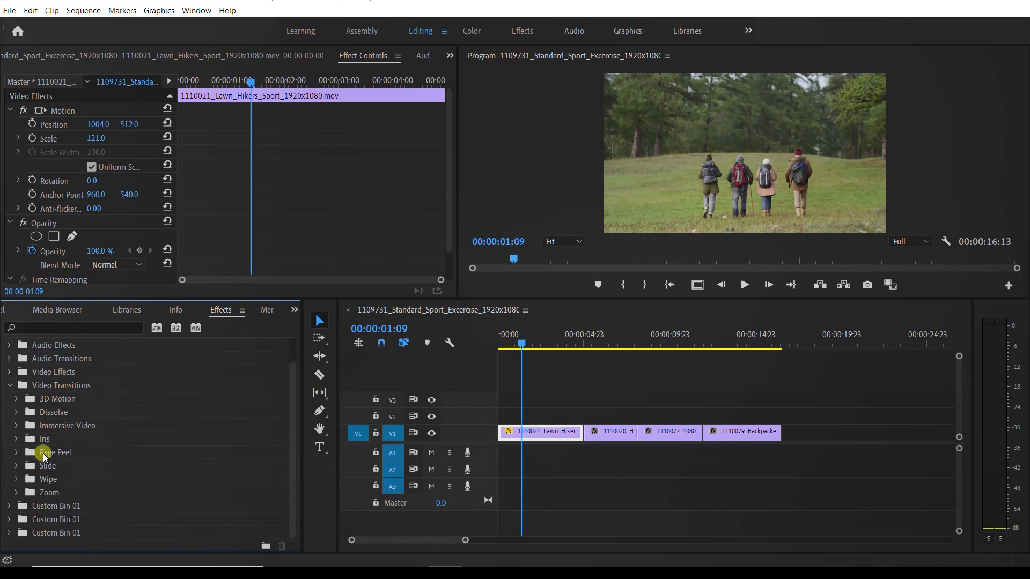
pyautogui.click(16, 413)
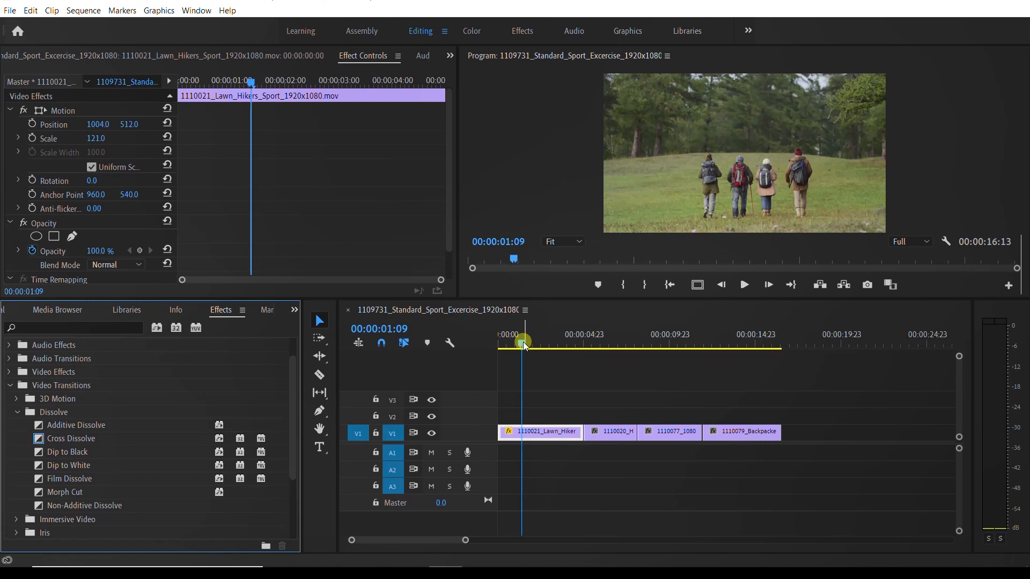
# Apply a Cross Dissolve at the cut between the Lawn_Hikers and Hikers_Sport_Pole clips and play it back
pyautogui.moveTo(524, 343); pyautogui.dragTo(575, 358)
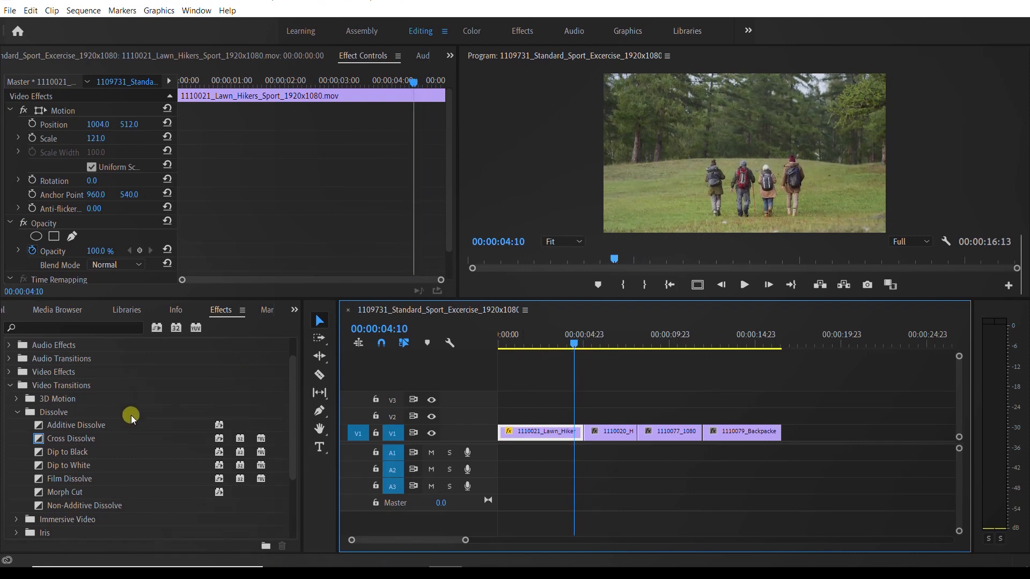
pyautogui.moveTo(75, 441); pyautogui.dragTo(589, 436)
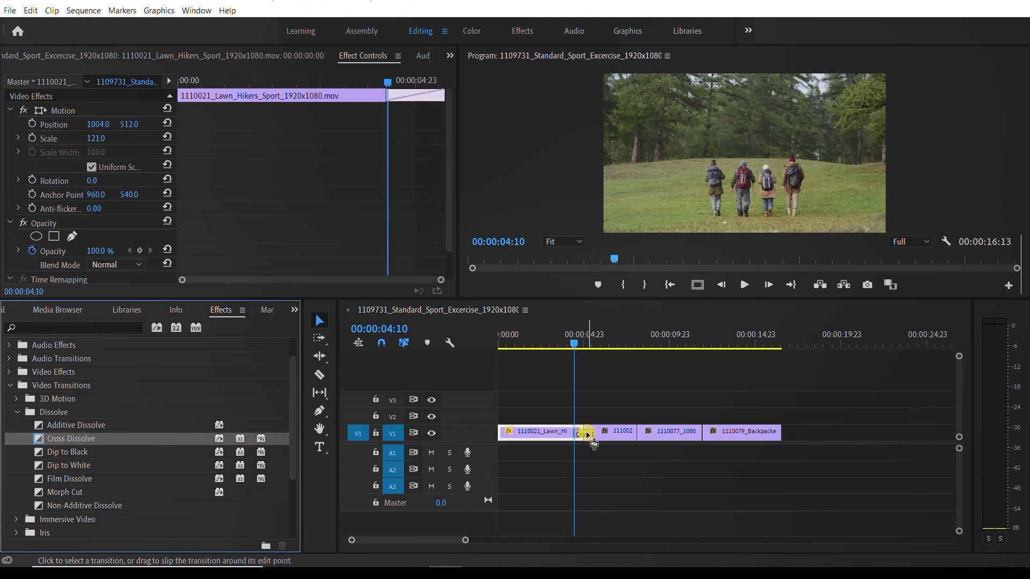
pyautogui.moveTo(574, 344); pyautogui.dragTo(570, 341)
pyautogui.press('space')
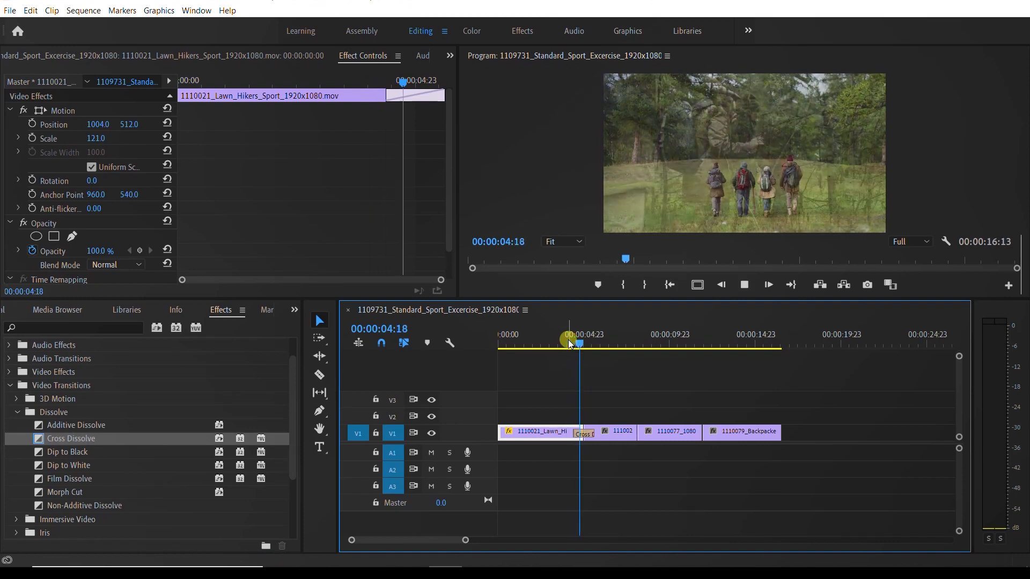
pyautogui.press('space')
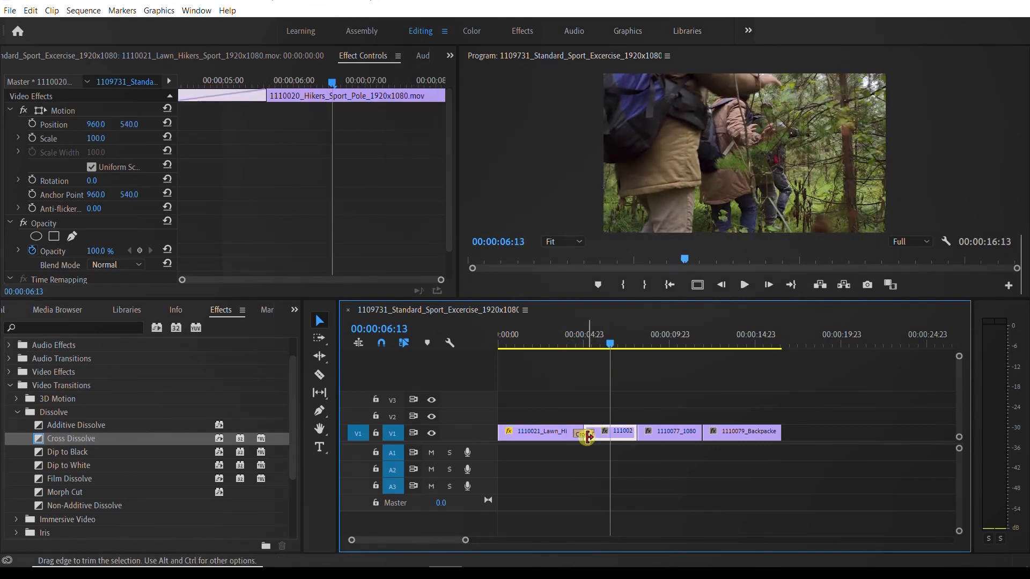
# Lengthen the Cross Dissolve to a duration of about 00:00:04:08 and scrub through the blend
pyautogui.moveTo(578, 436); pyautogui.dragTo(553, 429)
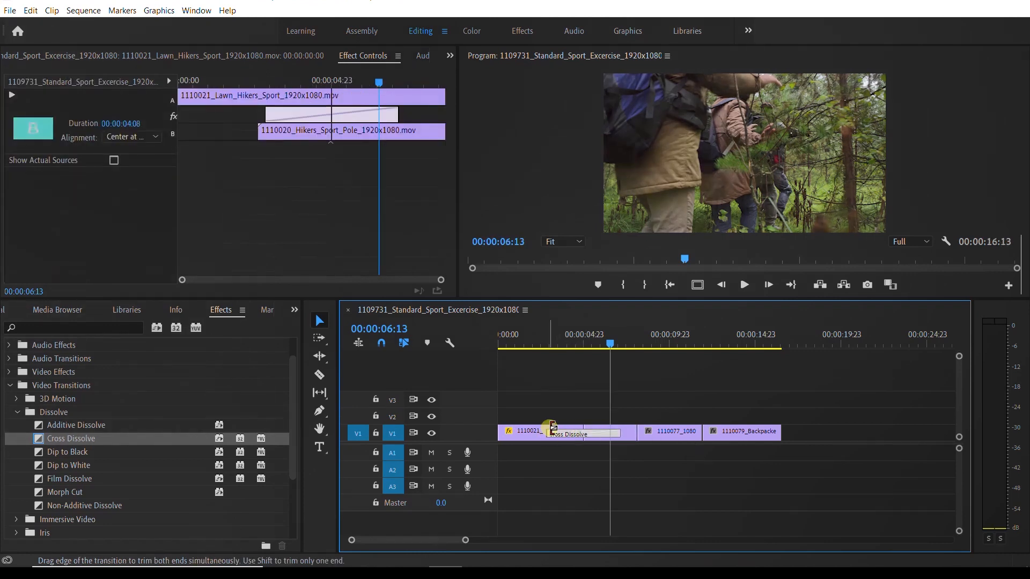
pyautogui.click(545, 332)
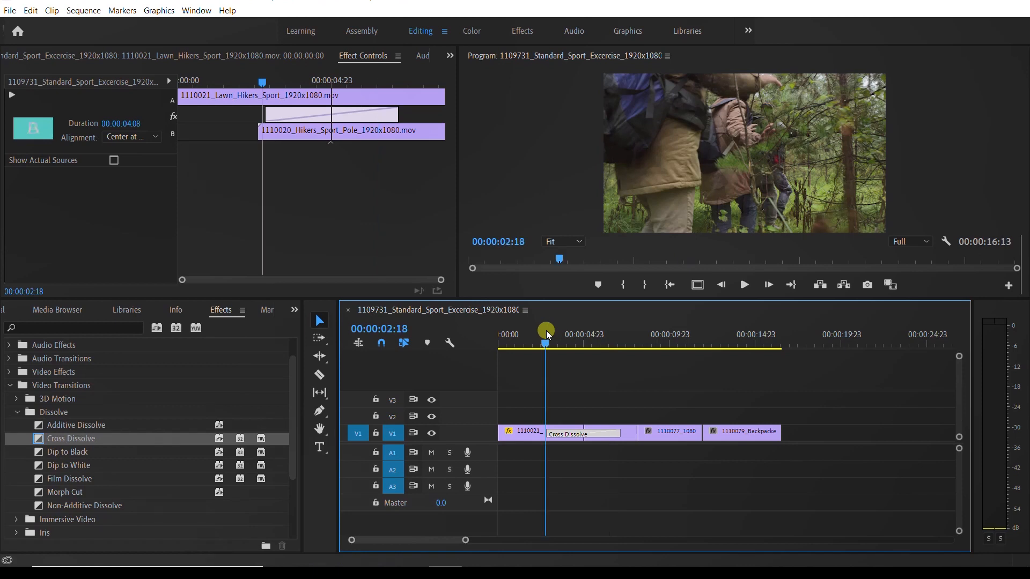
pyautogui.moveTo(547, 335); pyautogui.dragTo(575, 353)
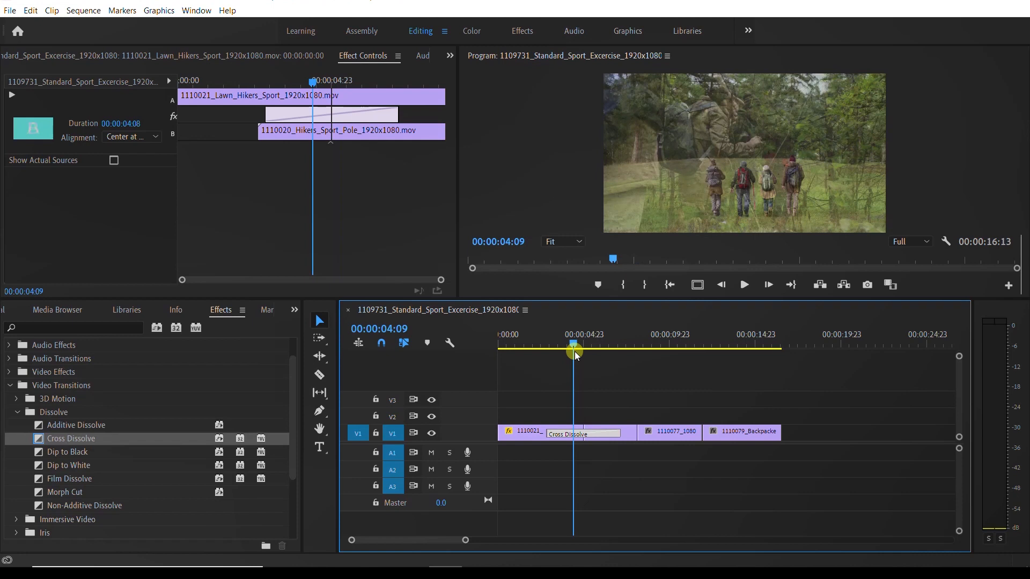
pyautogui.moveTo(575, 352); pyautogui.dragTo(617, 362)
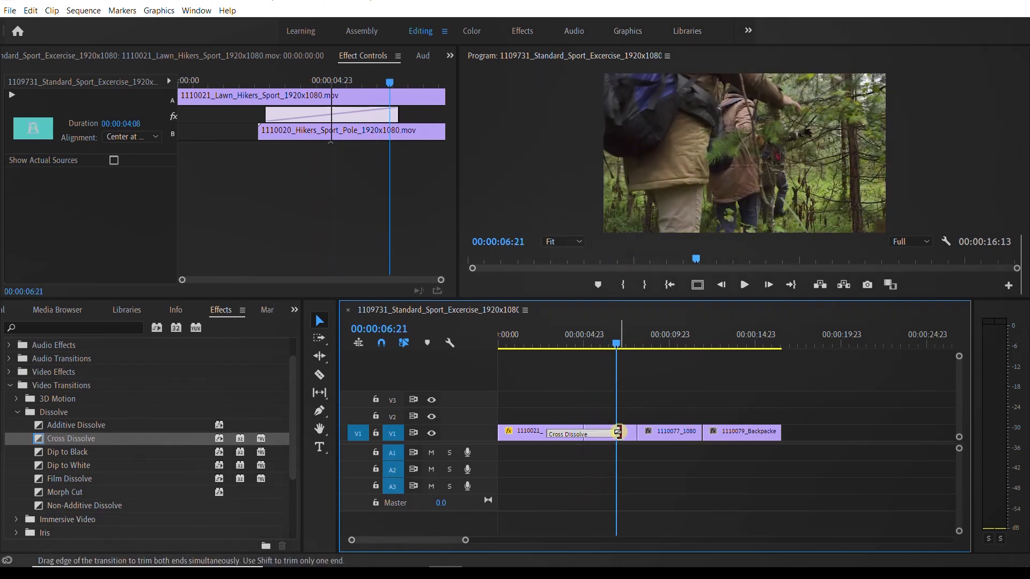
# Shorten the Cross Dissolve between the first two clips to about 00:00:02:12 and play it back
pyautogui.moveTo(618, 432); pyautogui.dragTo(605, 433)
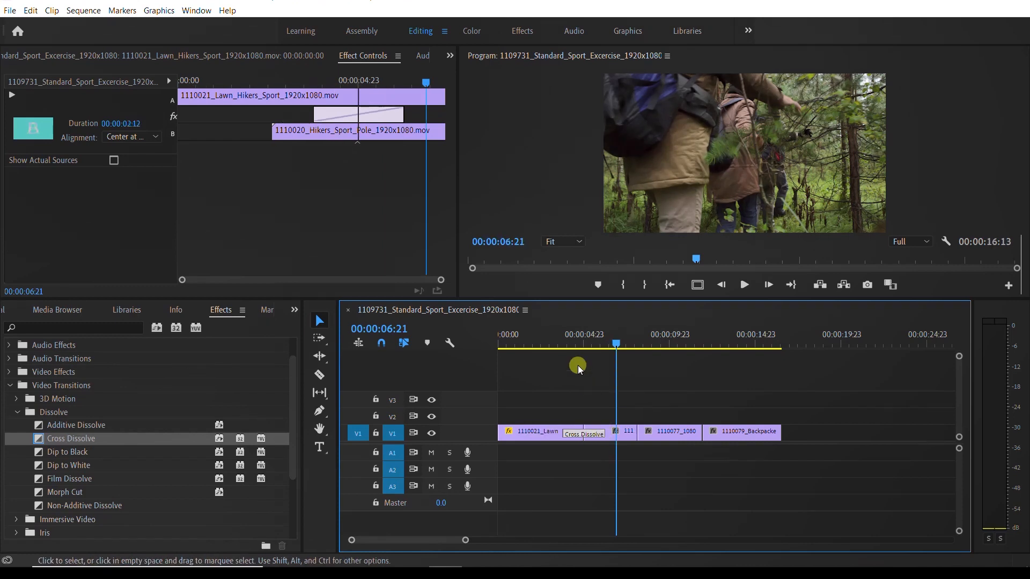
pyautogui.click(541, 337)
pyautogui.press('space')
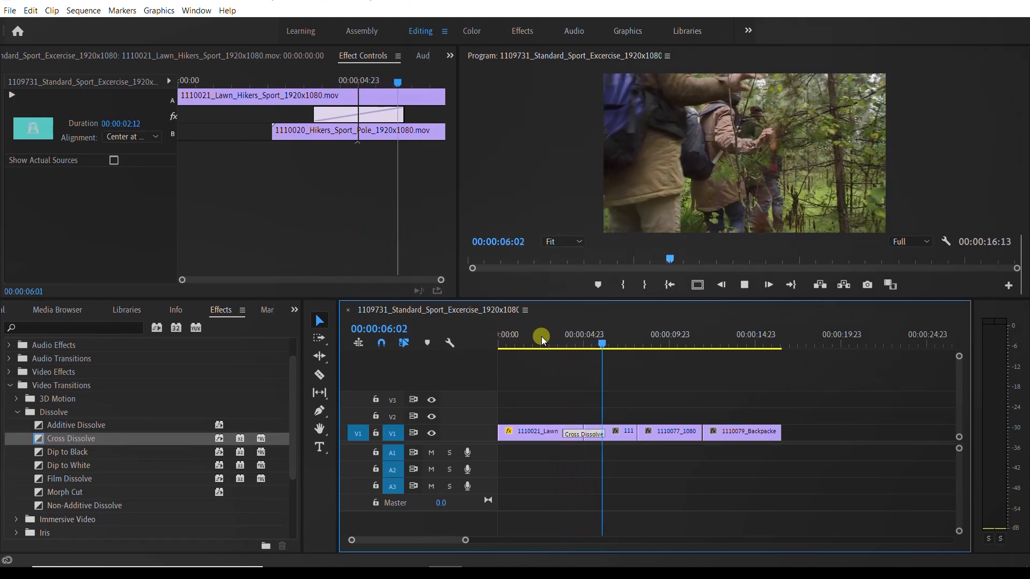
pyautogui.press('space')
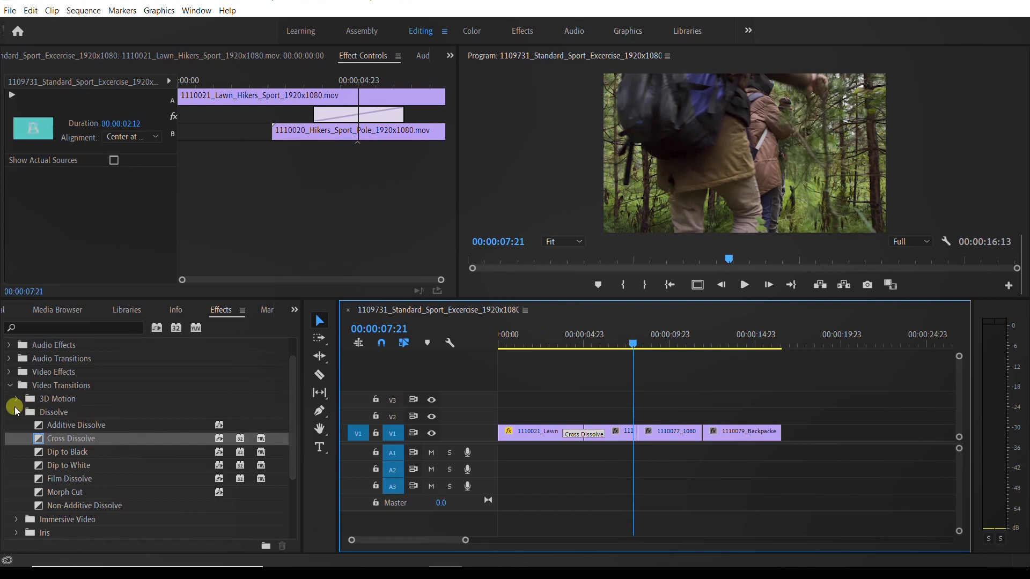
# Collapse the Dissolve and Video Transitions folders in the effects library
pyautogui.click(16, 412)
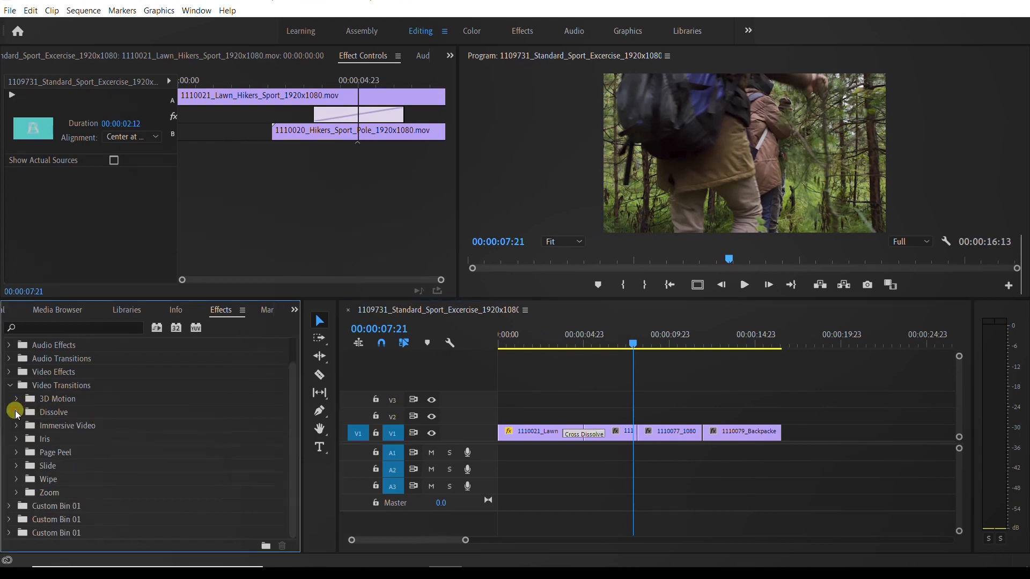
pyautogui.click(9, 386)
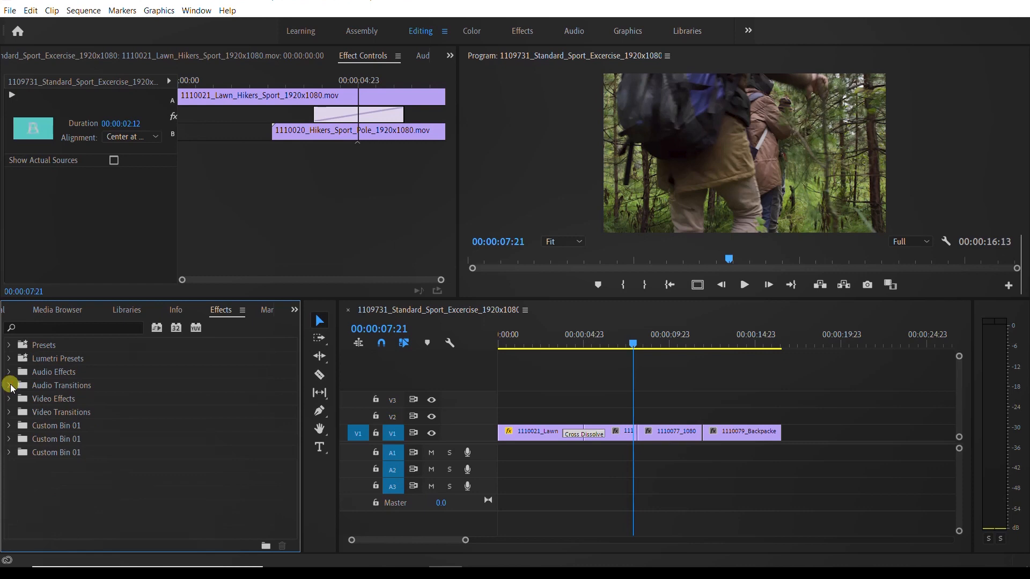
# Set the last clip, 1110079_Backpackers, to 200% speed and play back the sped-up section
pyautogui.moveTo(630, 340); pyautogui.dragTo(723, 368)
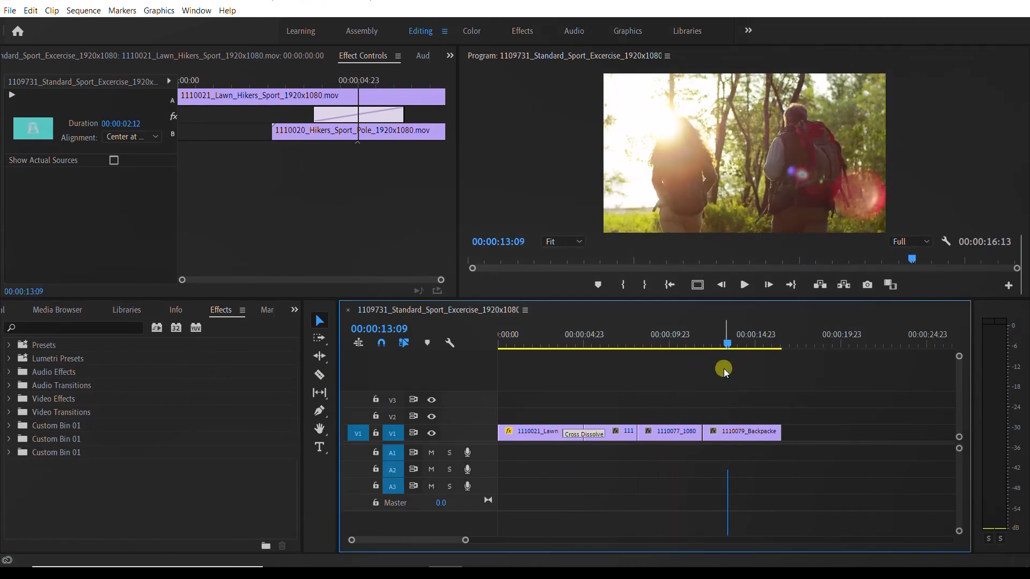
pyautogui.doubleClick(739, 432)
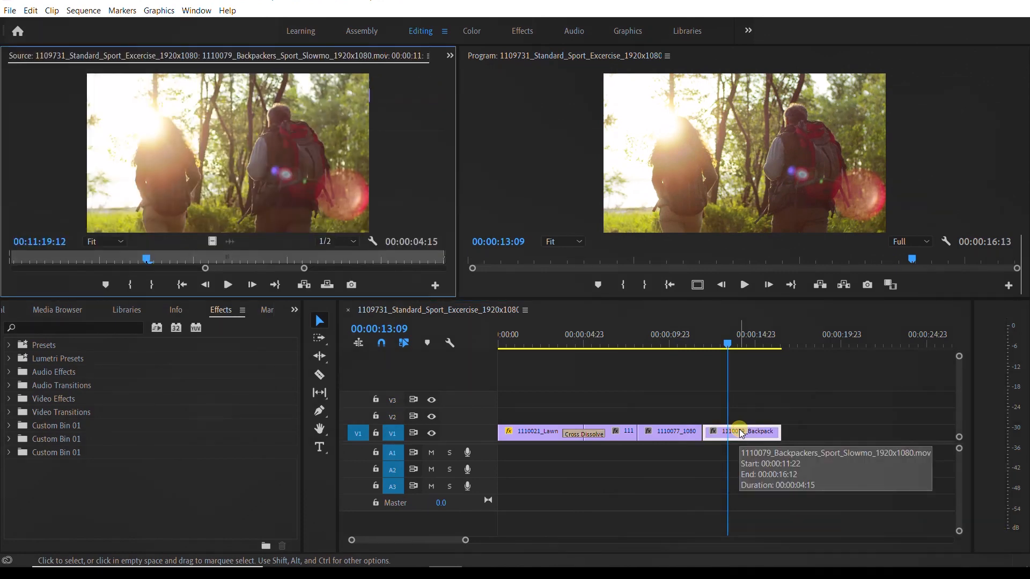
pyautogui.hotkey('ctrl', 'r')
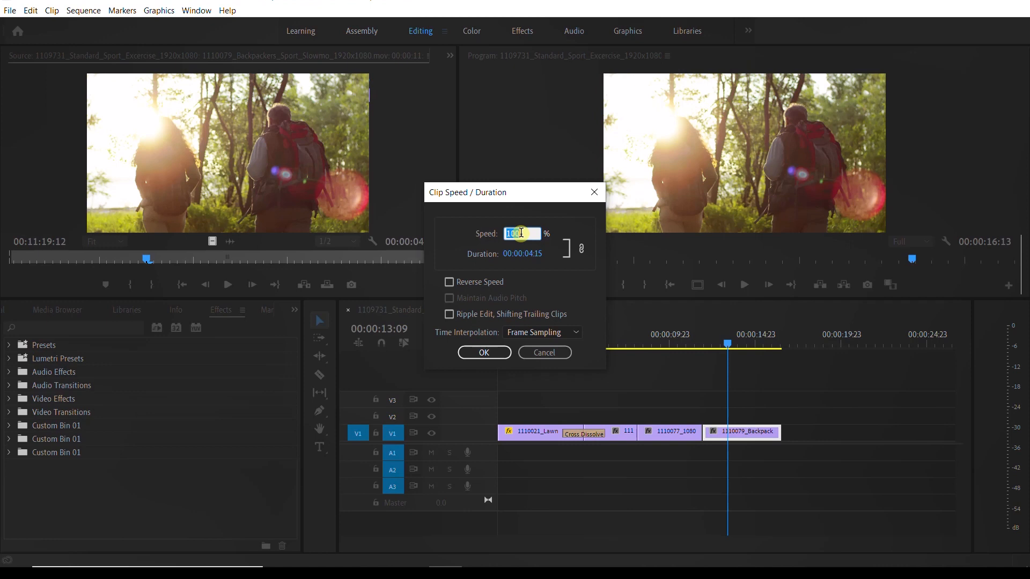
pyautogui.write('2')
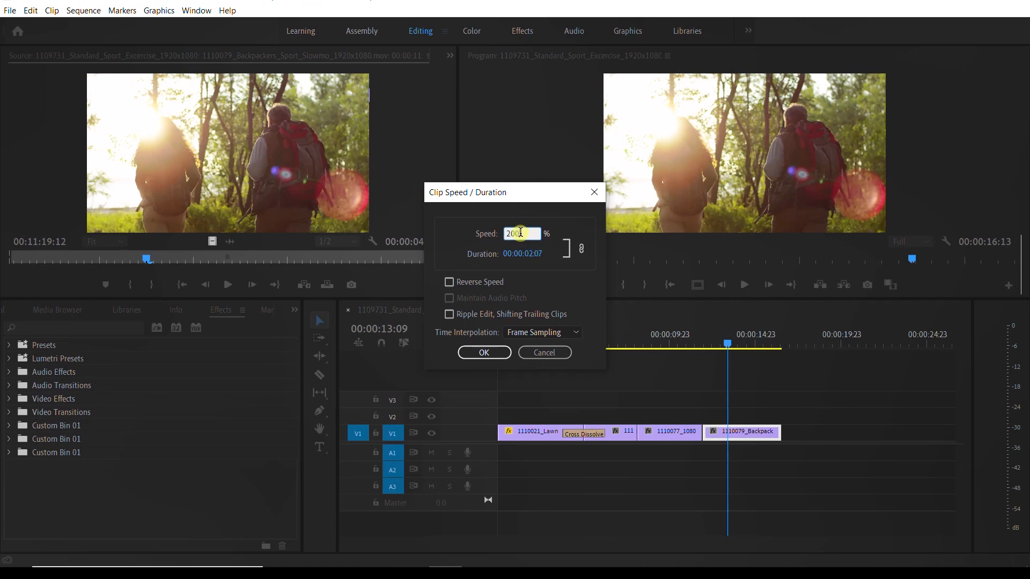
pyautogui.click(483, 353)
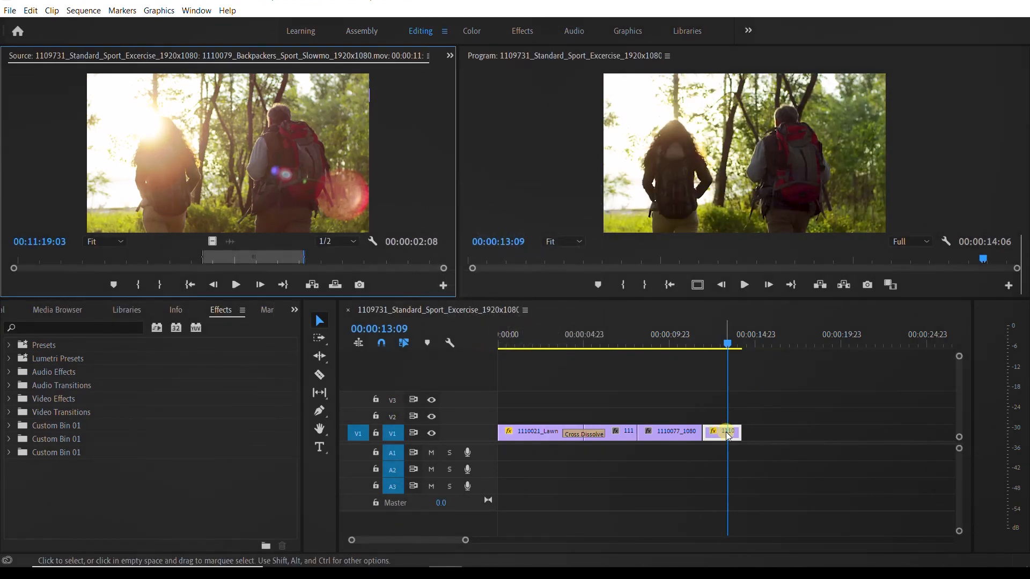
pyautogui.click(694, 344)
pyautogui.press('space')
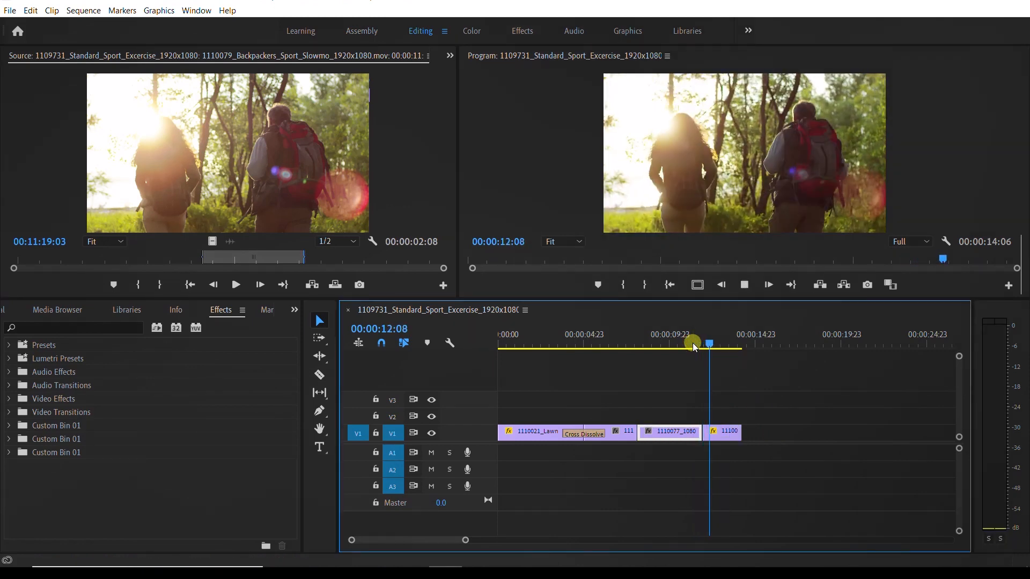
# Undo the speed change on the last clip, 1110079_Backpackers, and play back the section at its original speed
pyautogui.press('space')
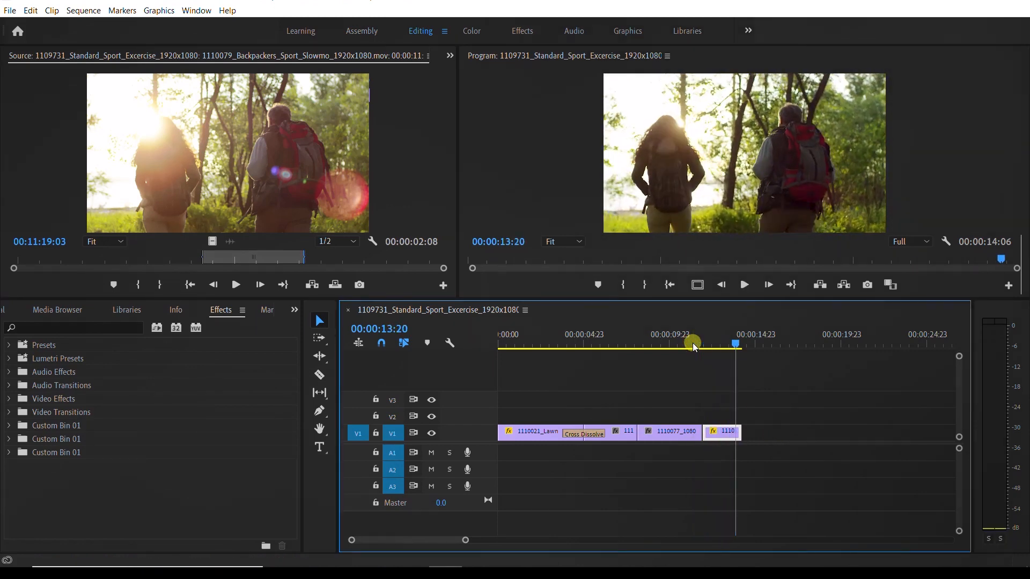
pyautogui.hotkey('ctrl', 'z')
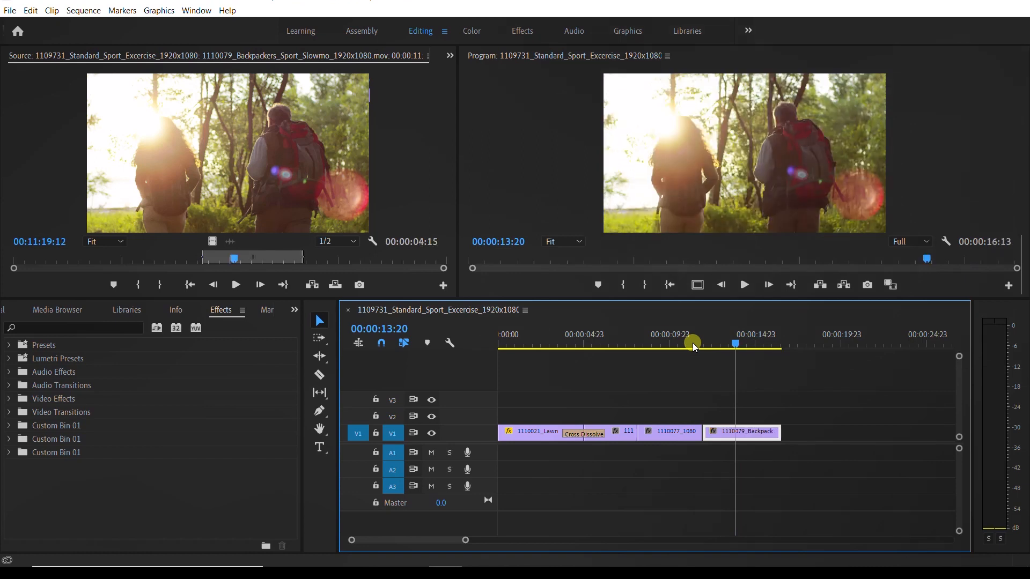
pyautogui.click(703, 340)
pyautogui.press('space')
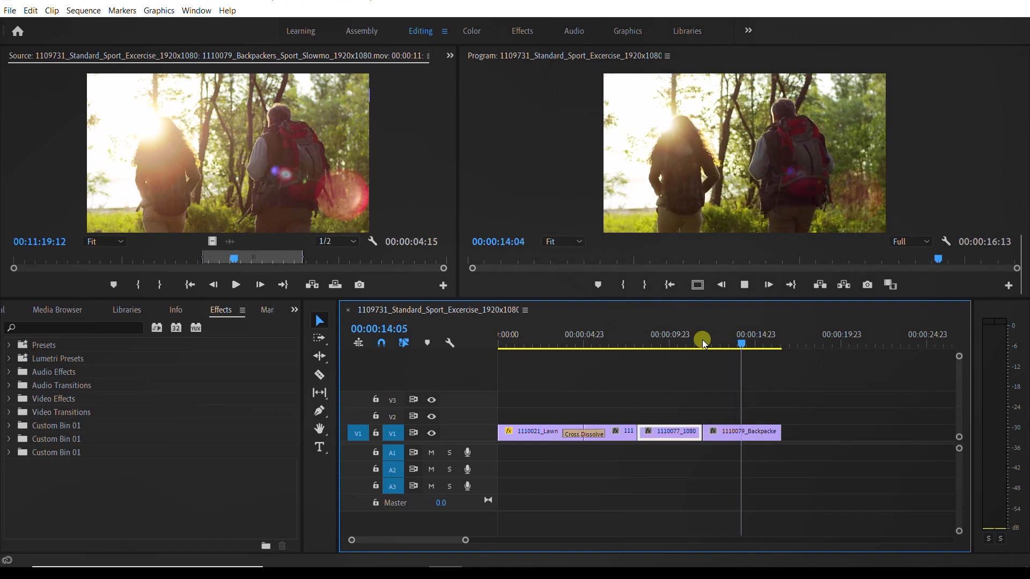
pyautogui.press('space')
pyautogui.click(697, 340)
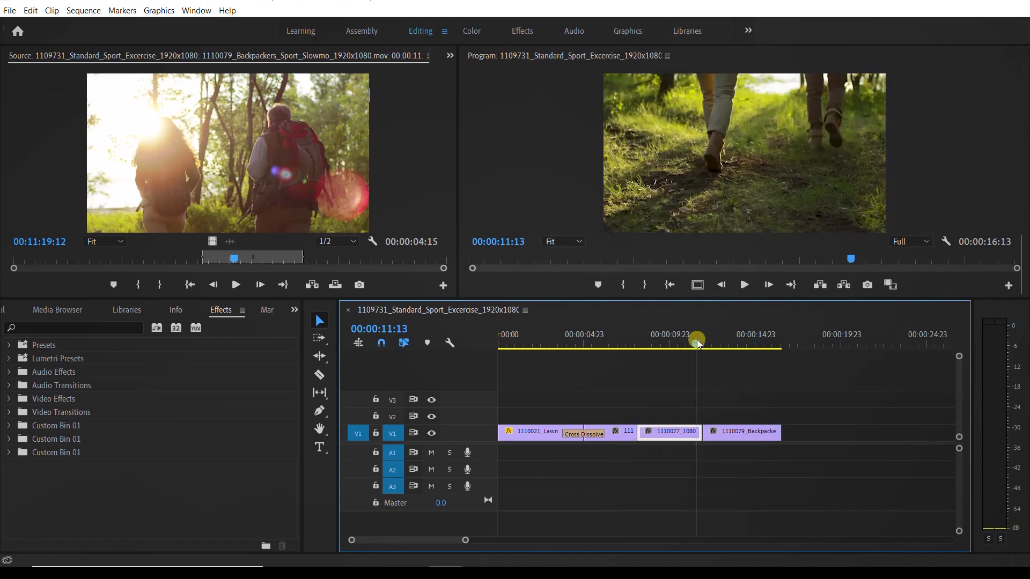
pyautogui.press('space')
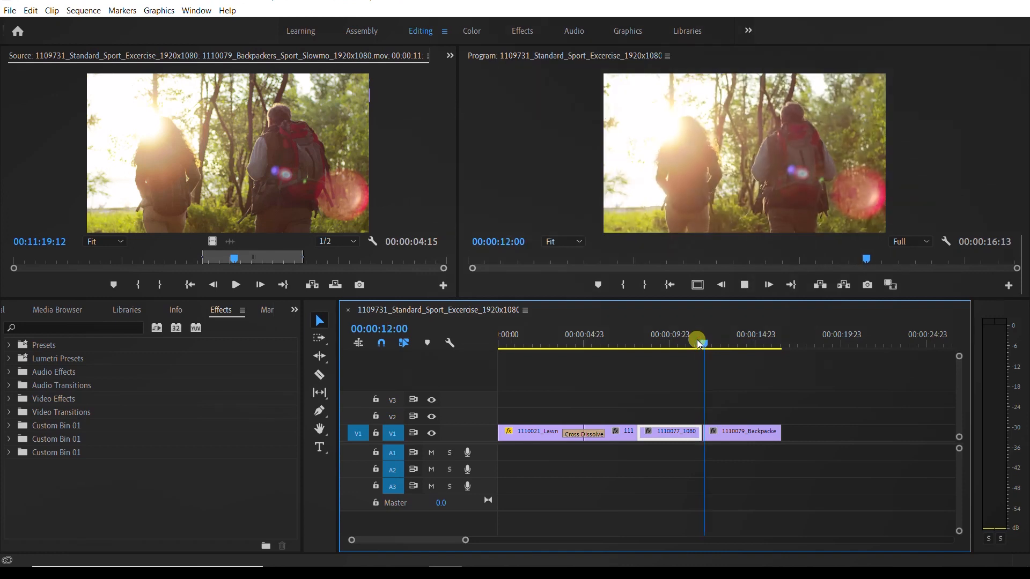
# Set the last clip, 1110079_Backpackers, to 200% speed again and play it back from just before the cut
pyautogui.click(746, 434)
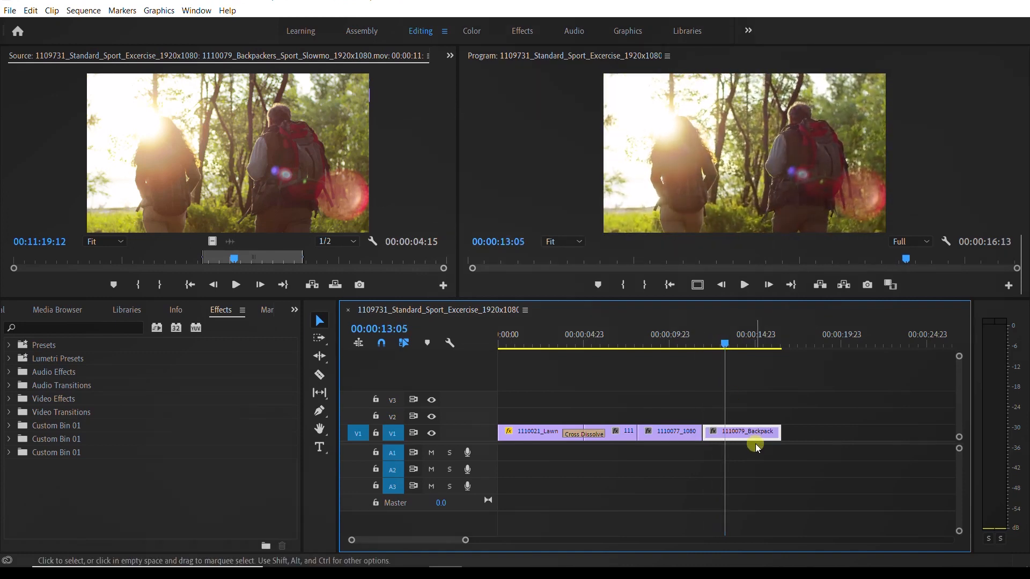
pyautogui.hotkey('ctrl', 'r')
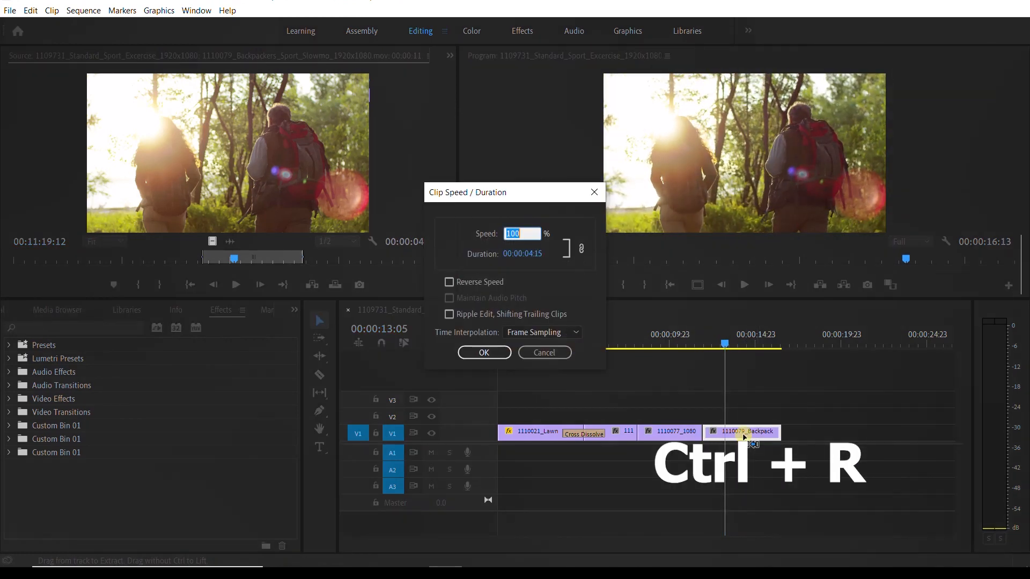
pyautogui.write('200')
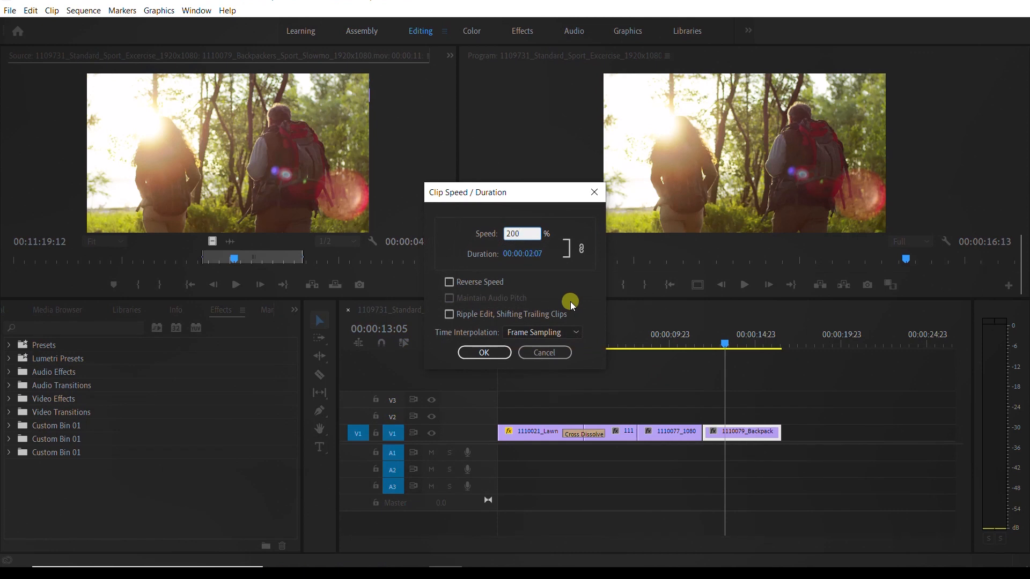
pyautogui.click(485, 352)
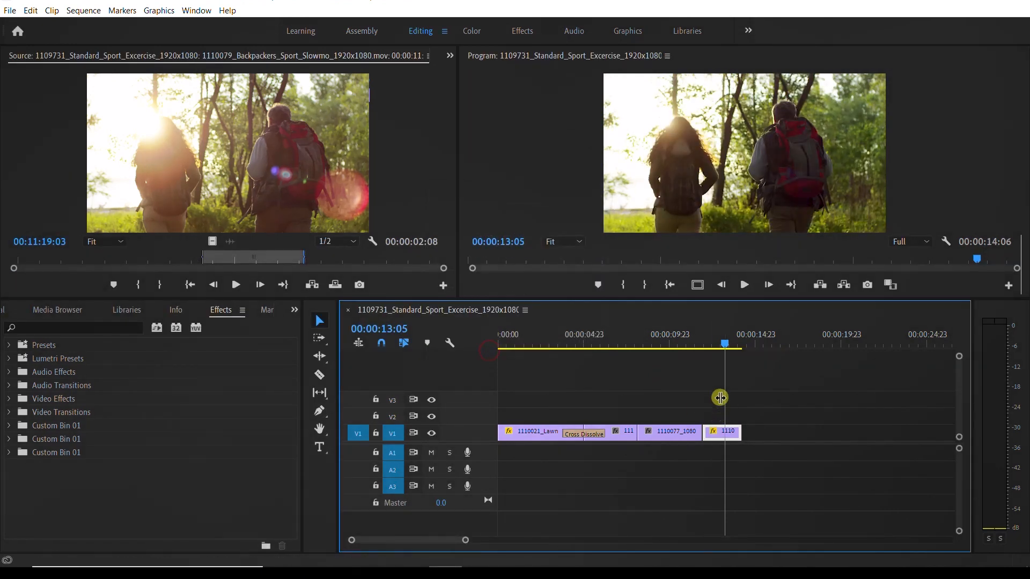
pyautogui.click(686, 339)
pyautogui.press('space')
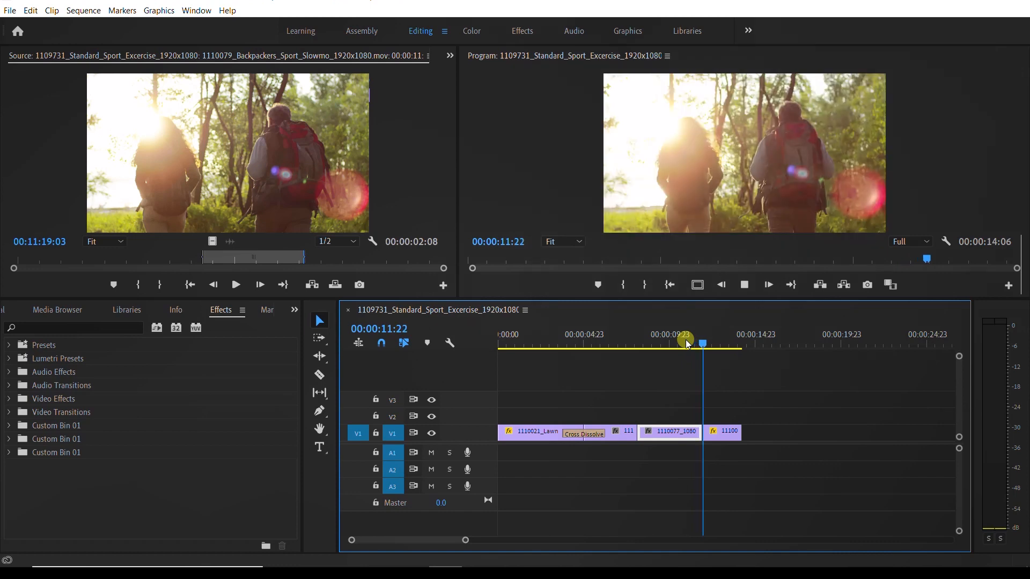
pyautogui.press('space')
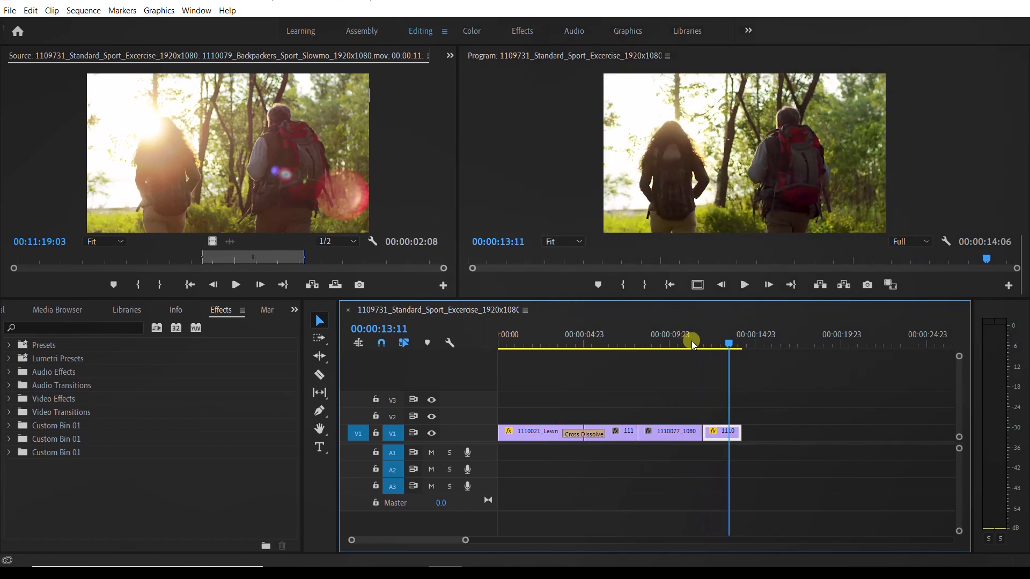
# Undo the 200% speed change, set the last clip to 50% speed instead and play back the slow-motion section
pyautogui.click(730, 431)
pyautogui.hotkey('ctrl', 'z')
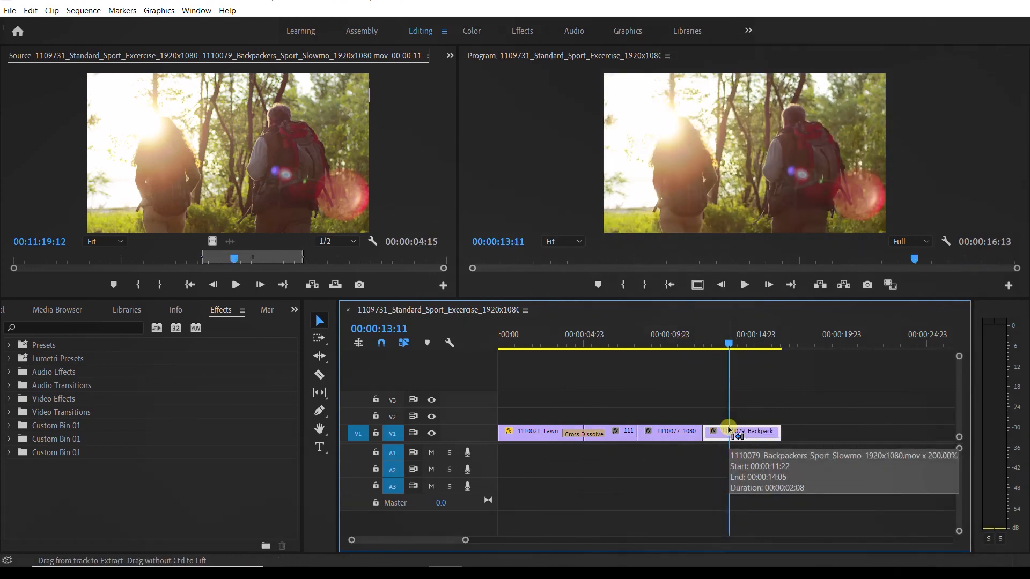
pyautogui.hotkey('ctrl', 'r')
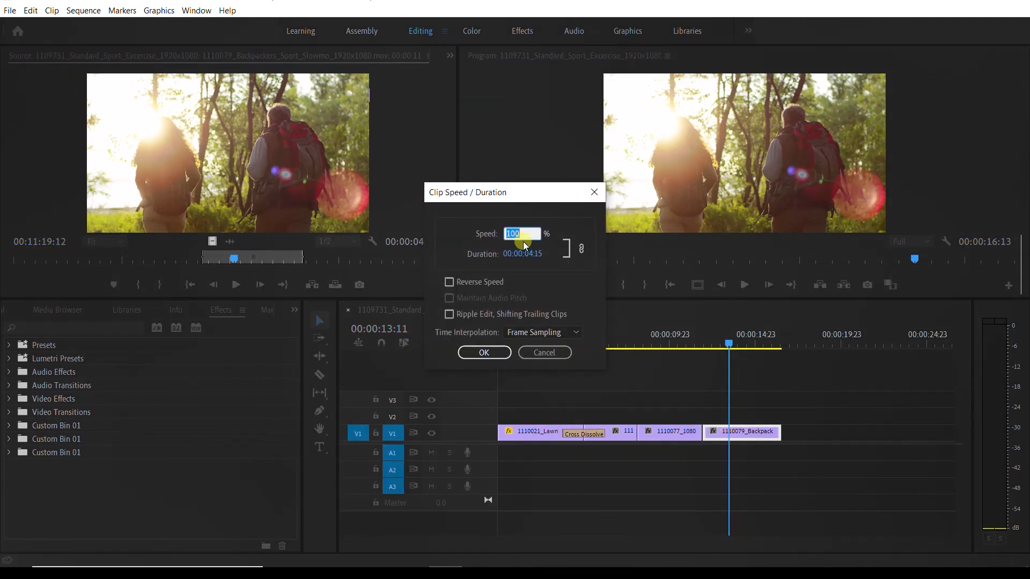
pyautogui.click(488, 354)
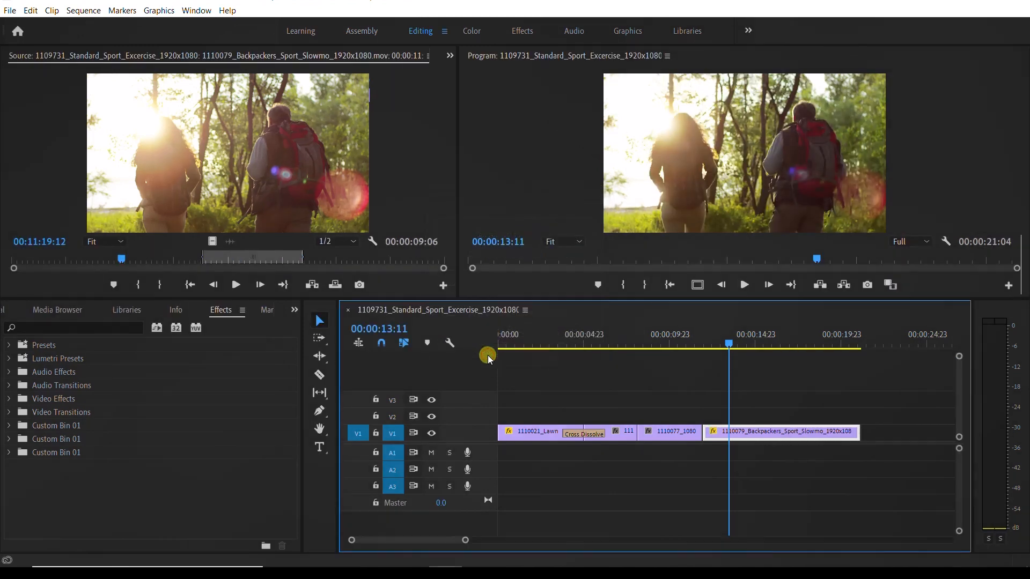
pyautogui.click(687, 339)
pyautogui.press('space')
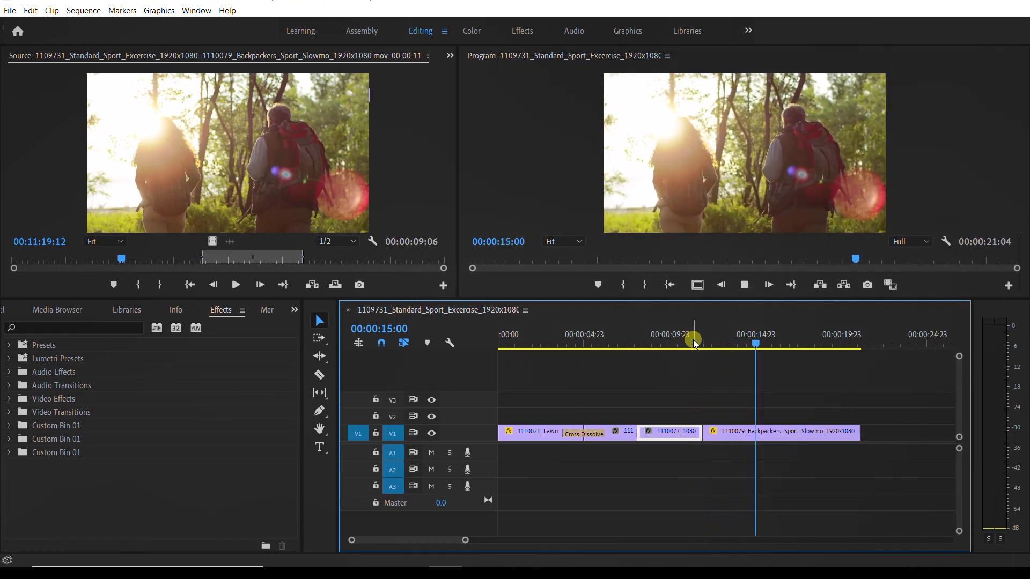
pyautogui.press('space')
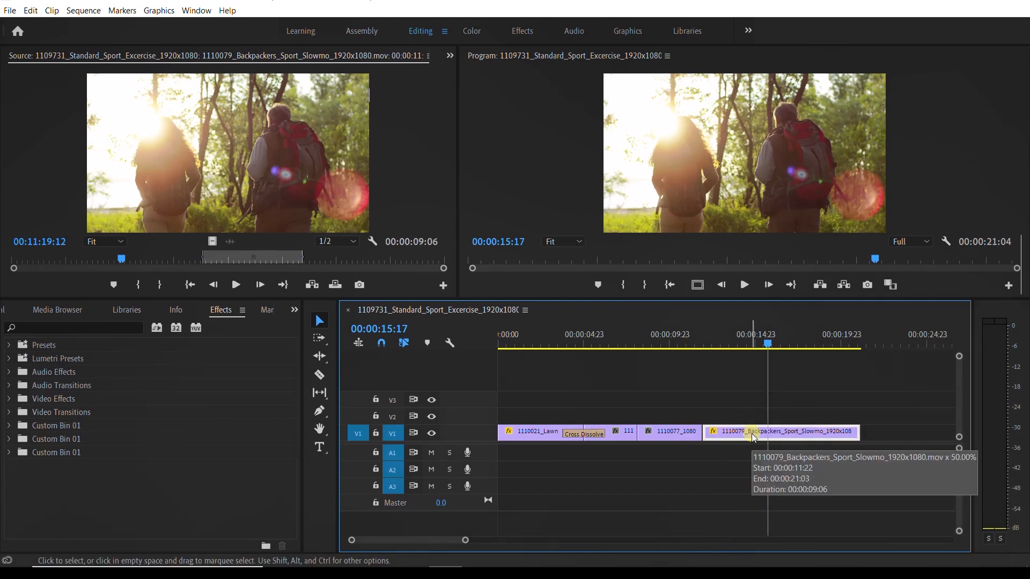
# Set the last clip, 1110079_Backpackers, back to 100% speed and play it from just before the cut
pyautogui.hotkey('ctrl', 'r')
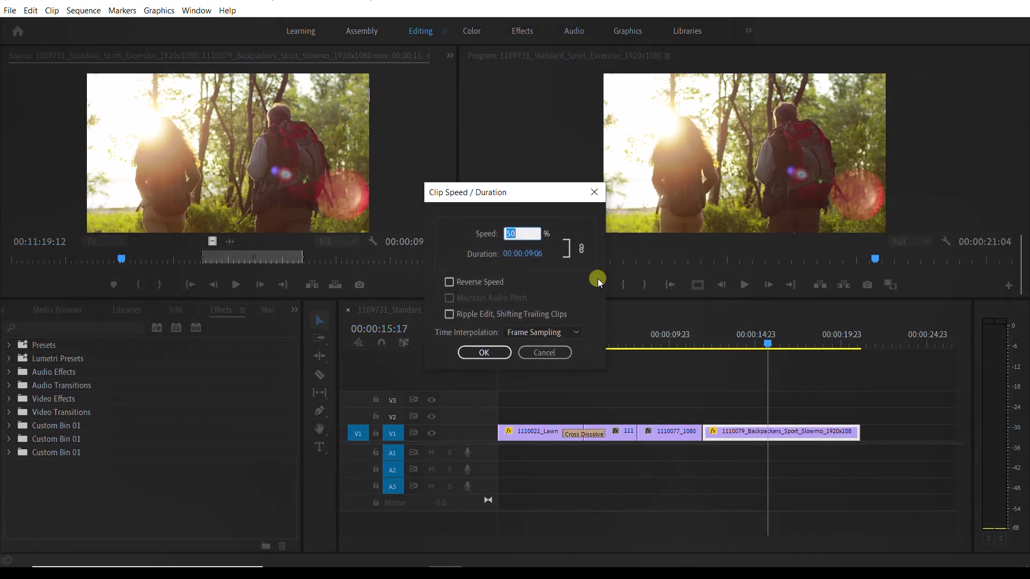
pyautogui.write('100')
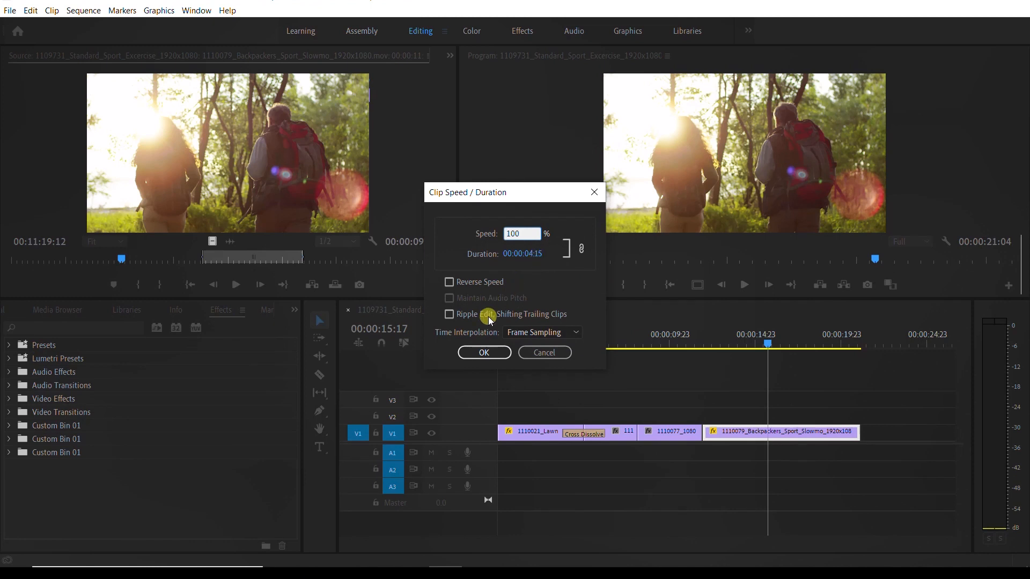
pyautogui.click(484, 353)
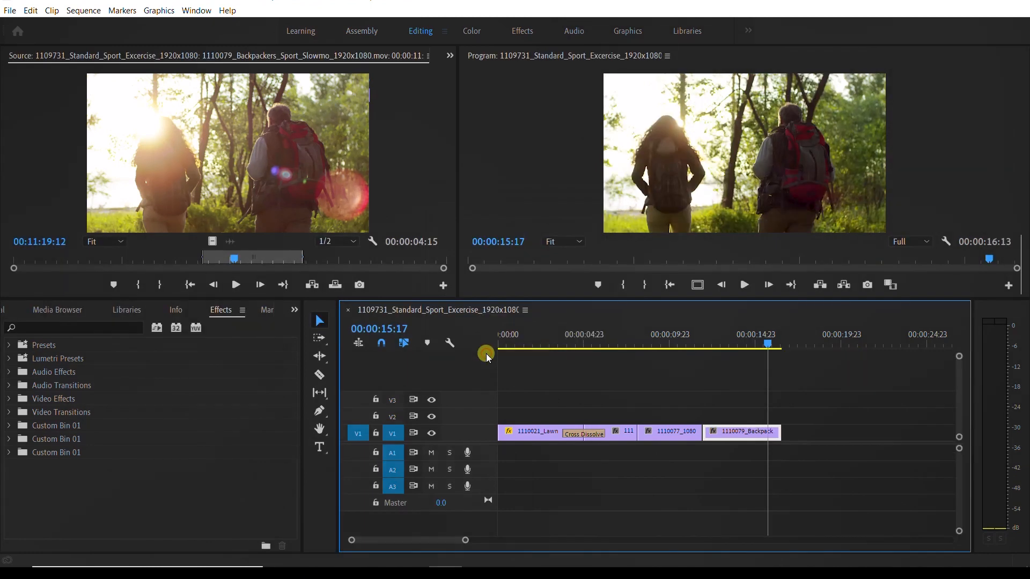
pyautogui.click(694, 341)
pyautogui.press('space')
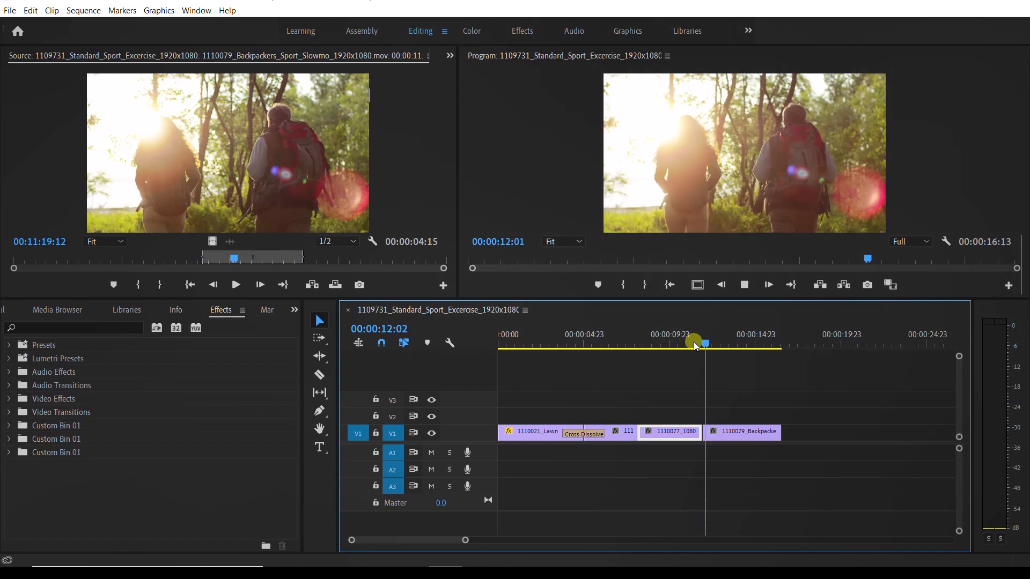
pyautogui.press('space')
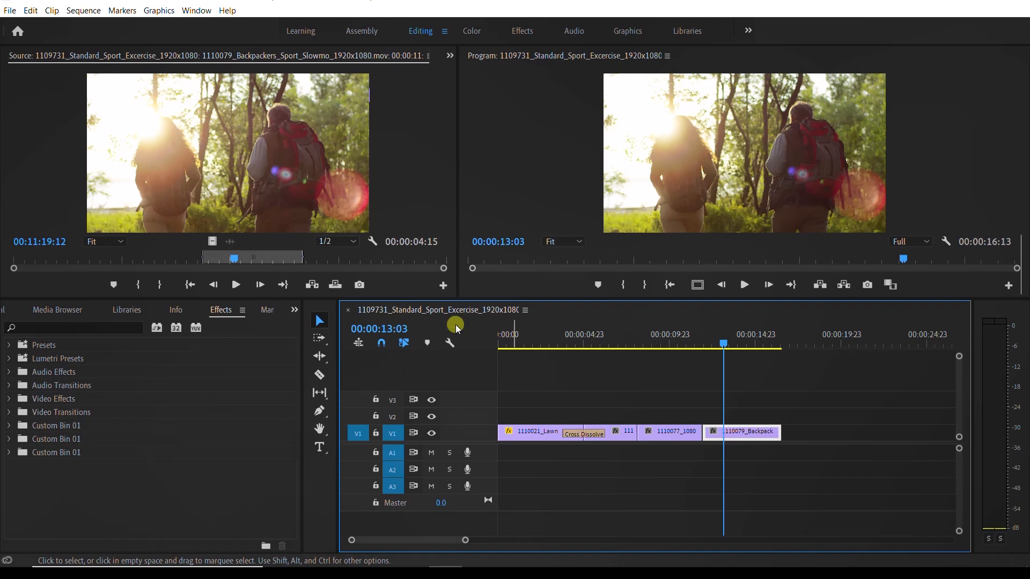
# Open the first clip, 1110021_Lawn_Hikers, and examine its effect controls down to the Time Remapping speed
pyautogui.click(293, 311)
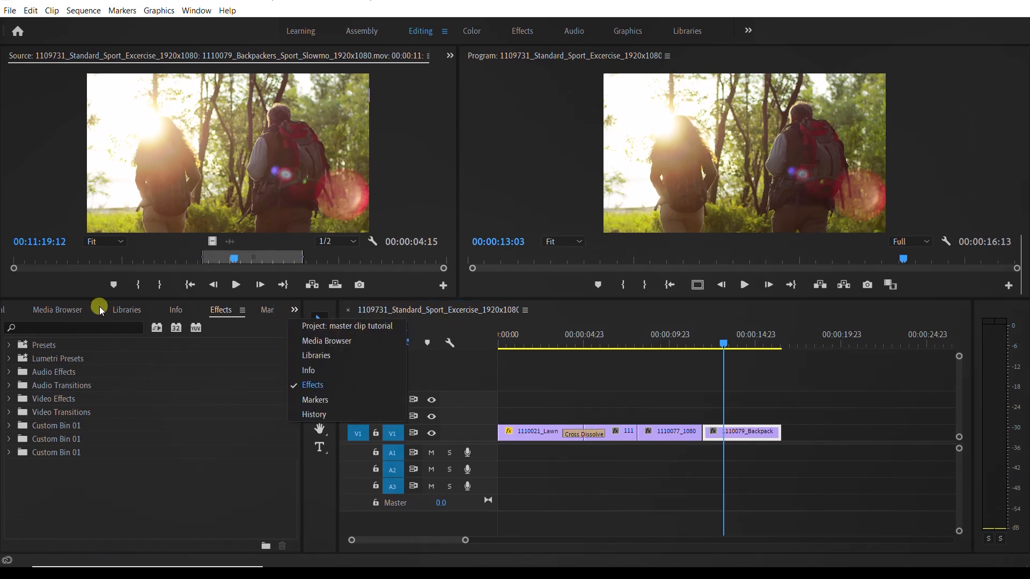
pyautogui.click(529, 407)
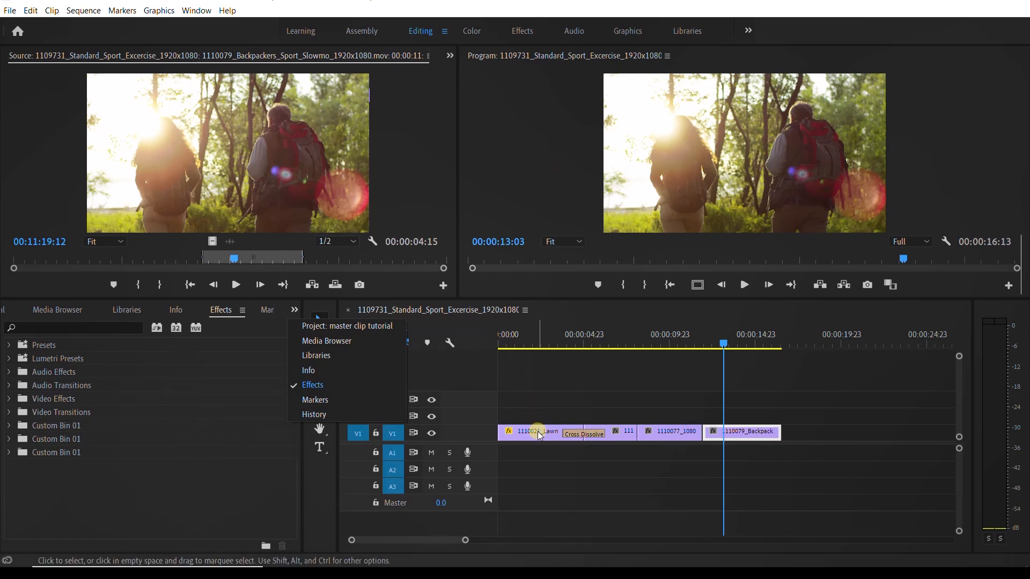
pyautogui.click(539, 434)
pyautogui.doubleClick(539, 433)
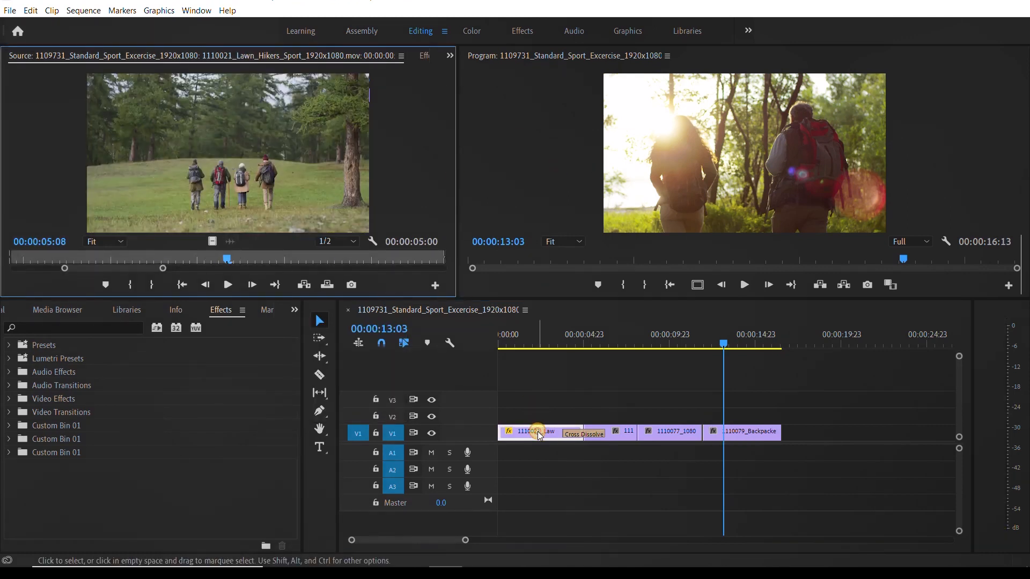
pyautogui.click(449, 56)
pyautogui.click(480, 86)
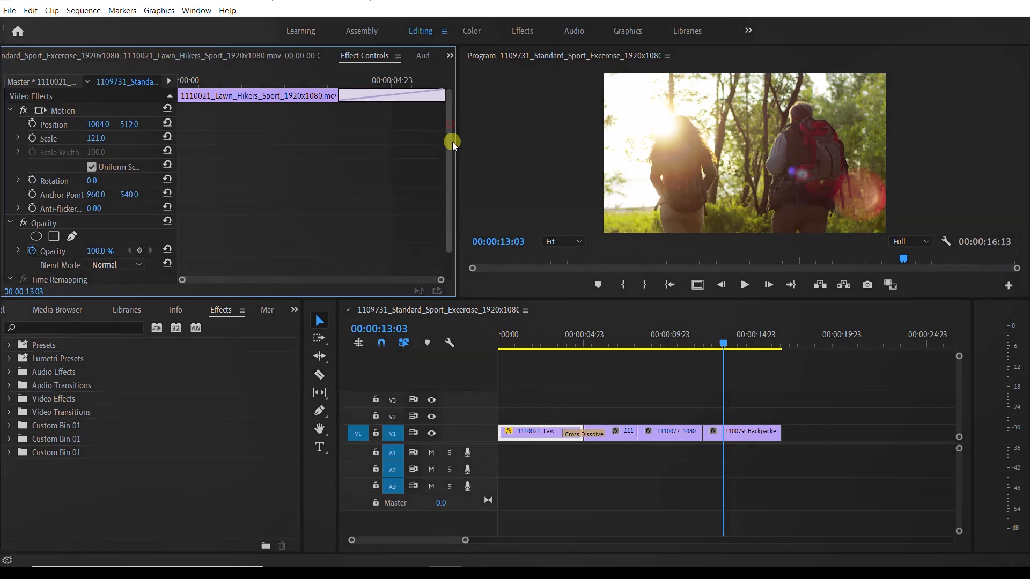
pyautogui.moveTo(452, 141); pyautogui.dragTo(452, 195)
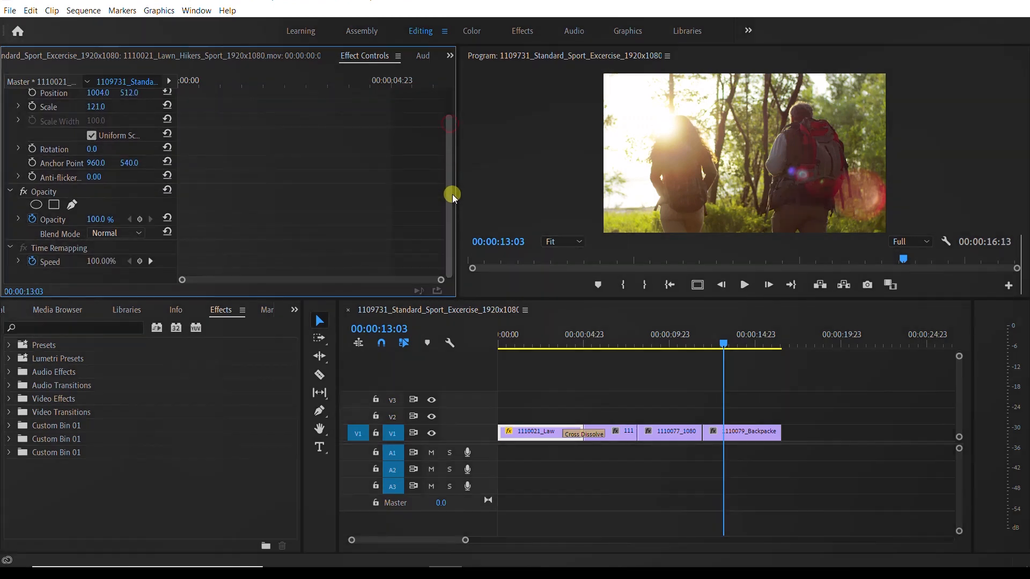
# Move the playhead to 00:00:10:07 in the third clip, 1110077_1080p
pyautogui.click(676, 343)
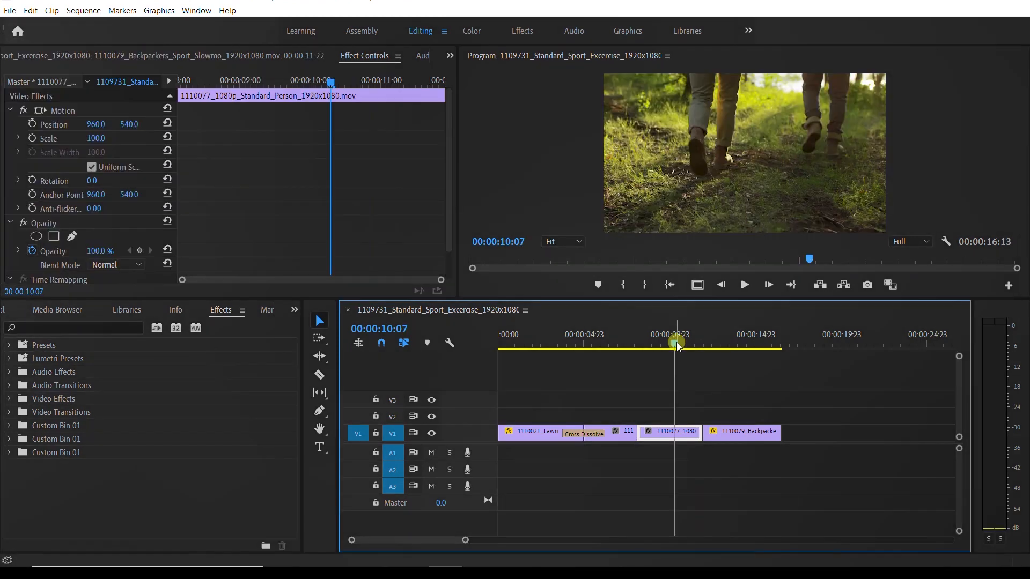